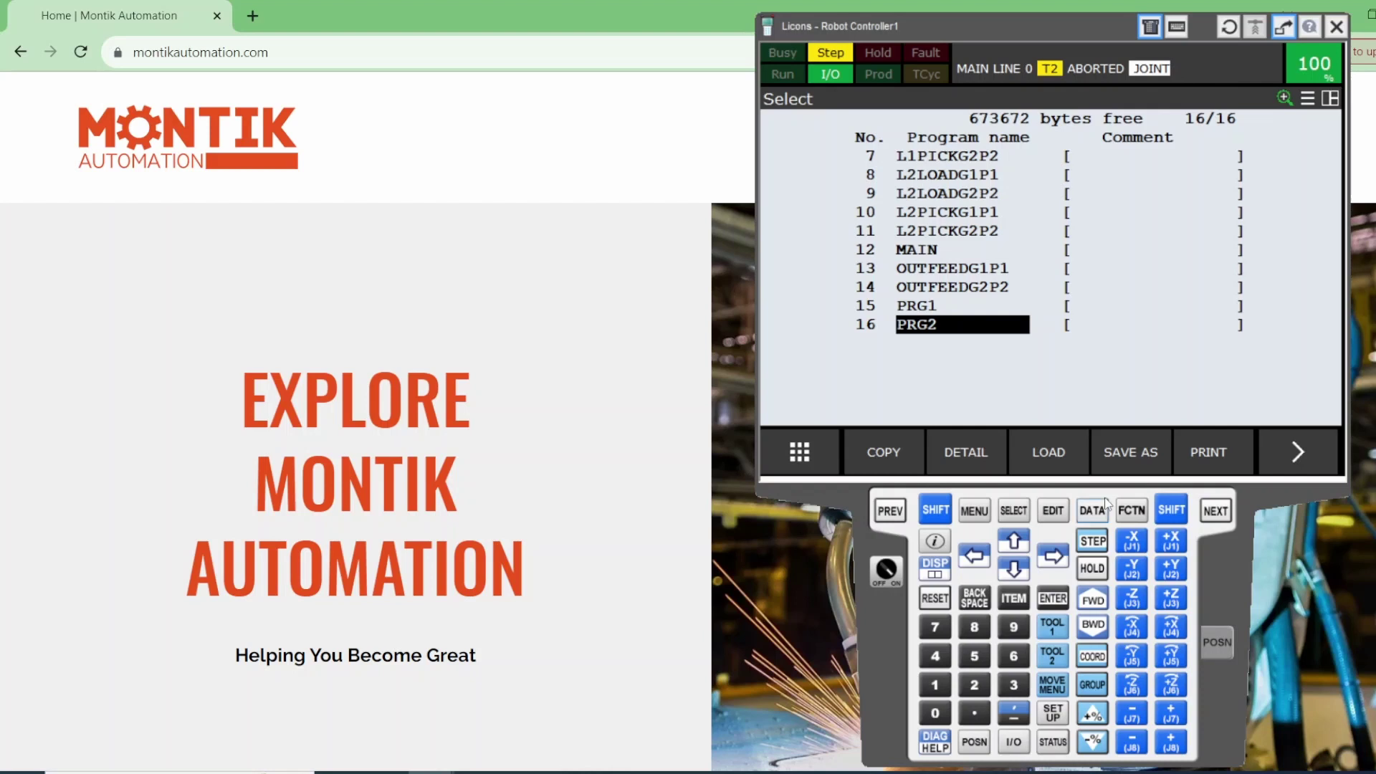
Set the pendant's FILE screen device to USB on TP (UT1:).
click(973, 511)
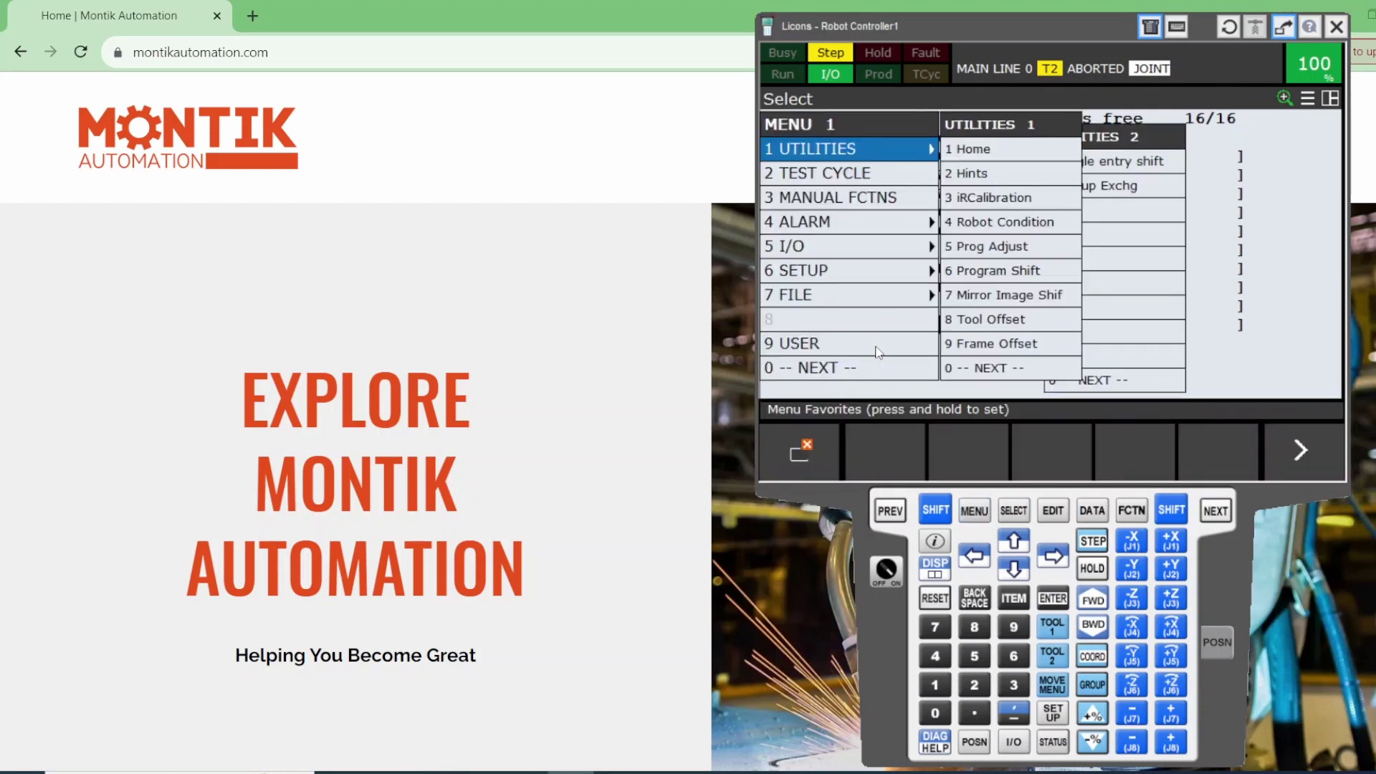
click(862, 295)
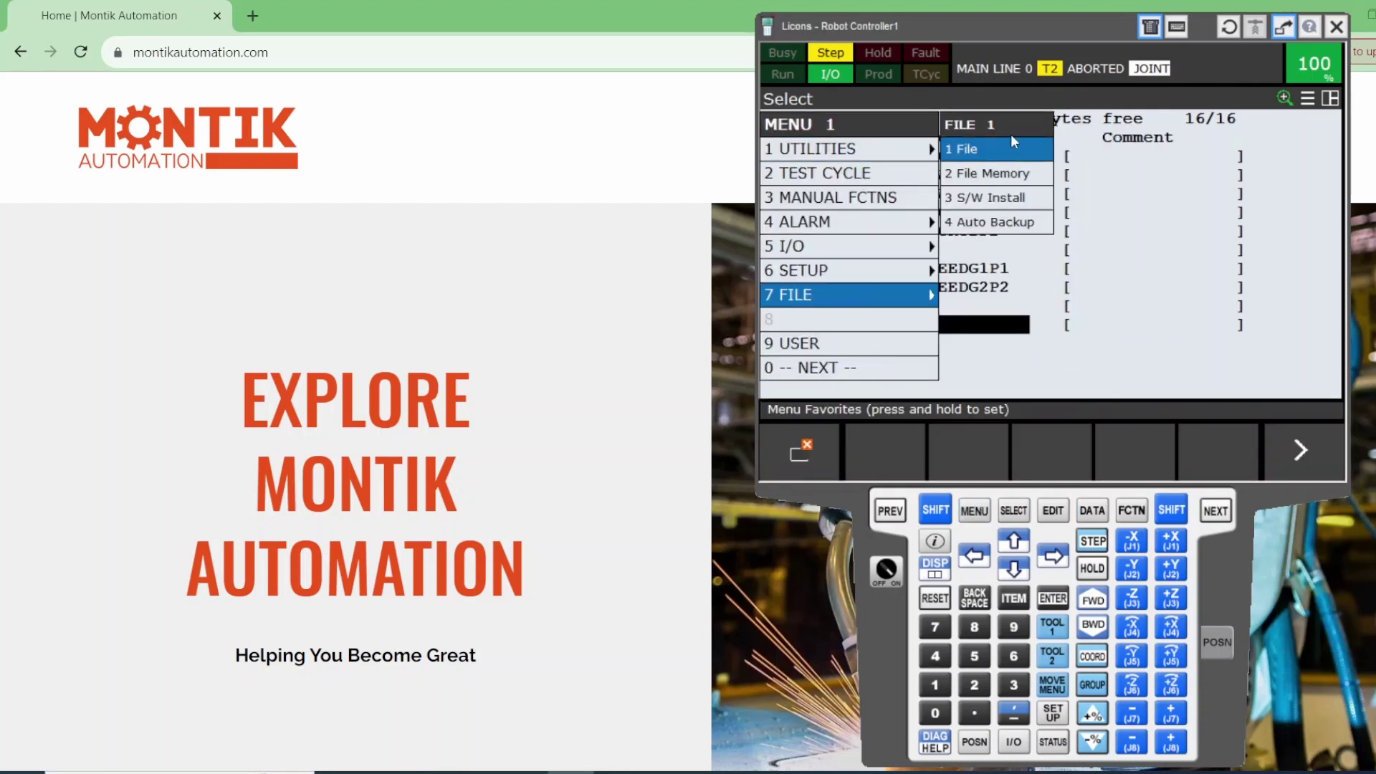
click(1006, 148)
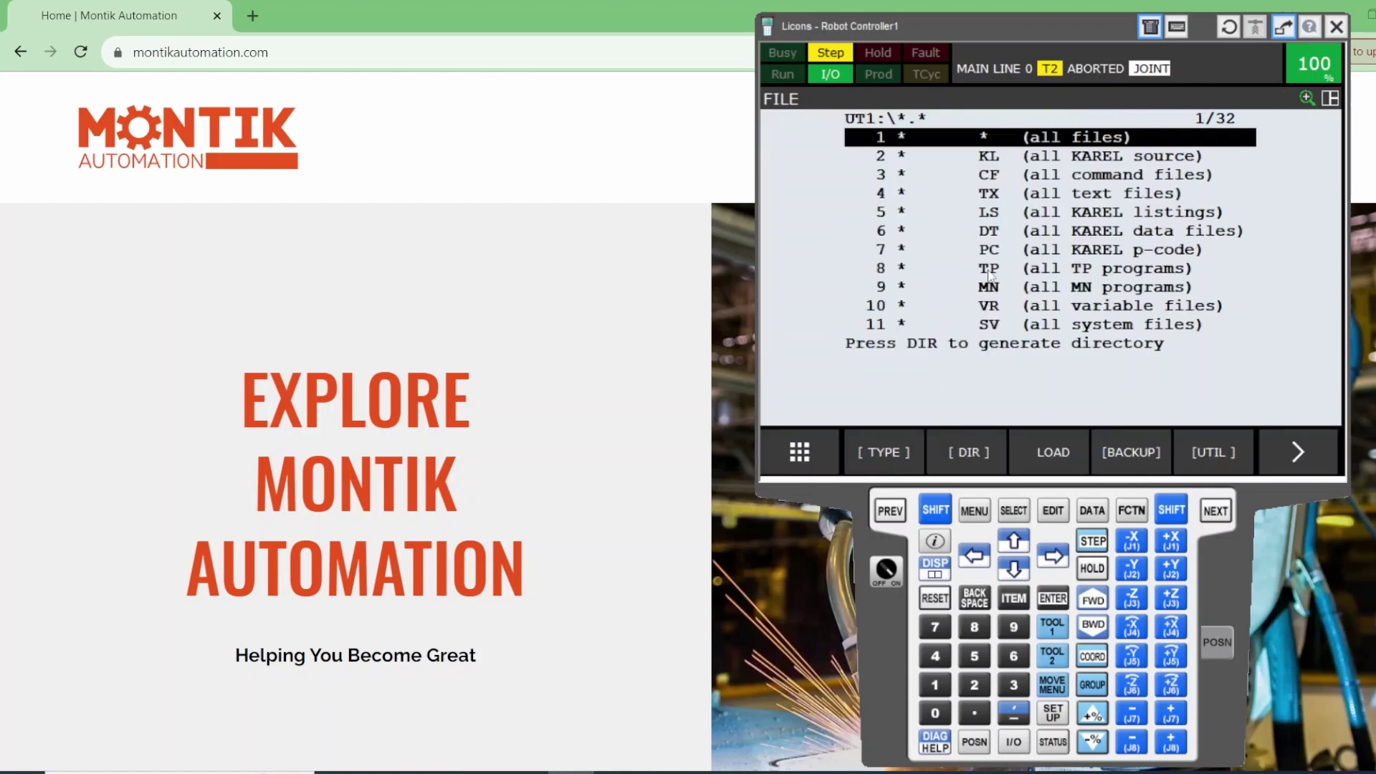
click(1205, 449)
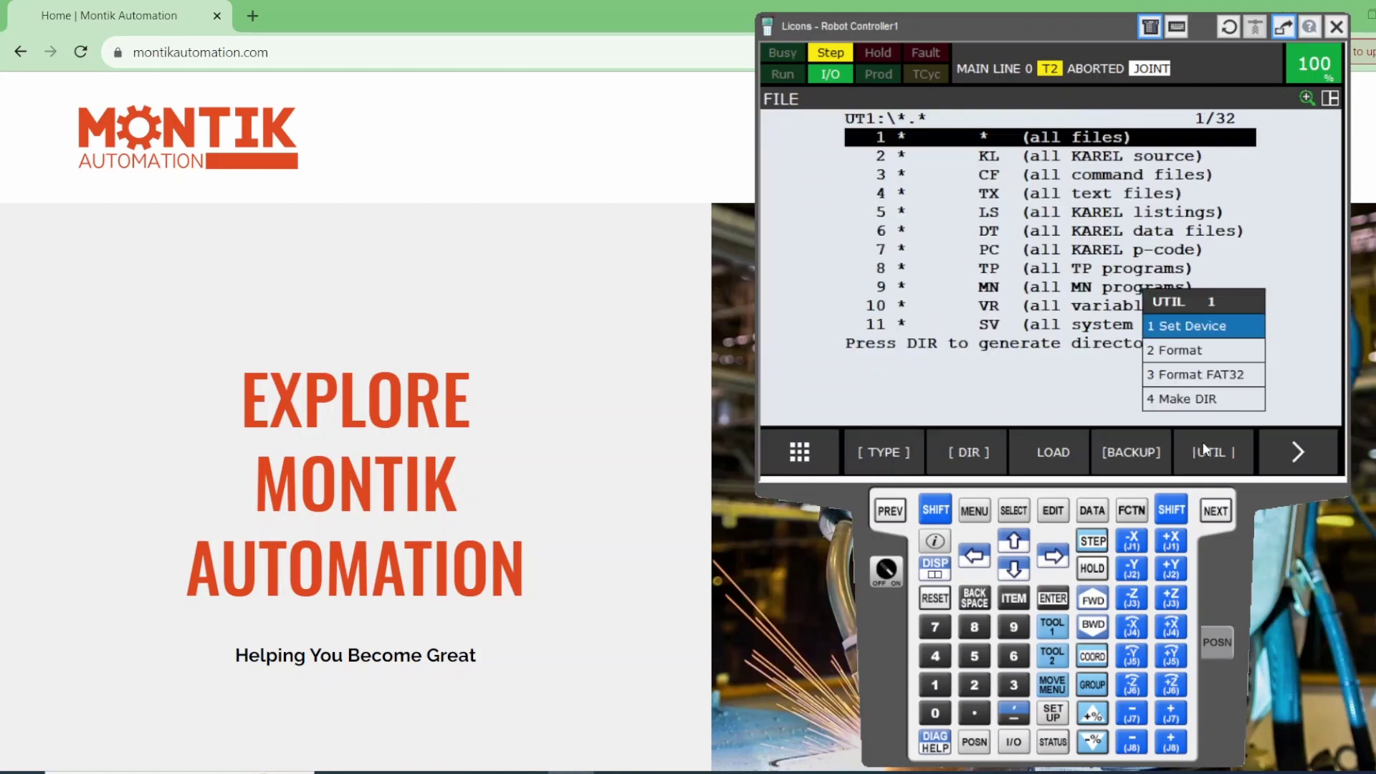
click(1178, 333)
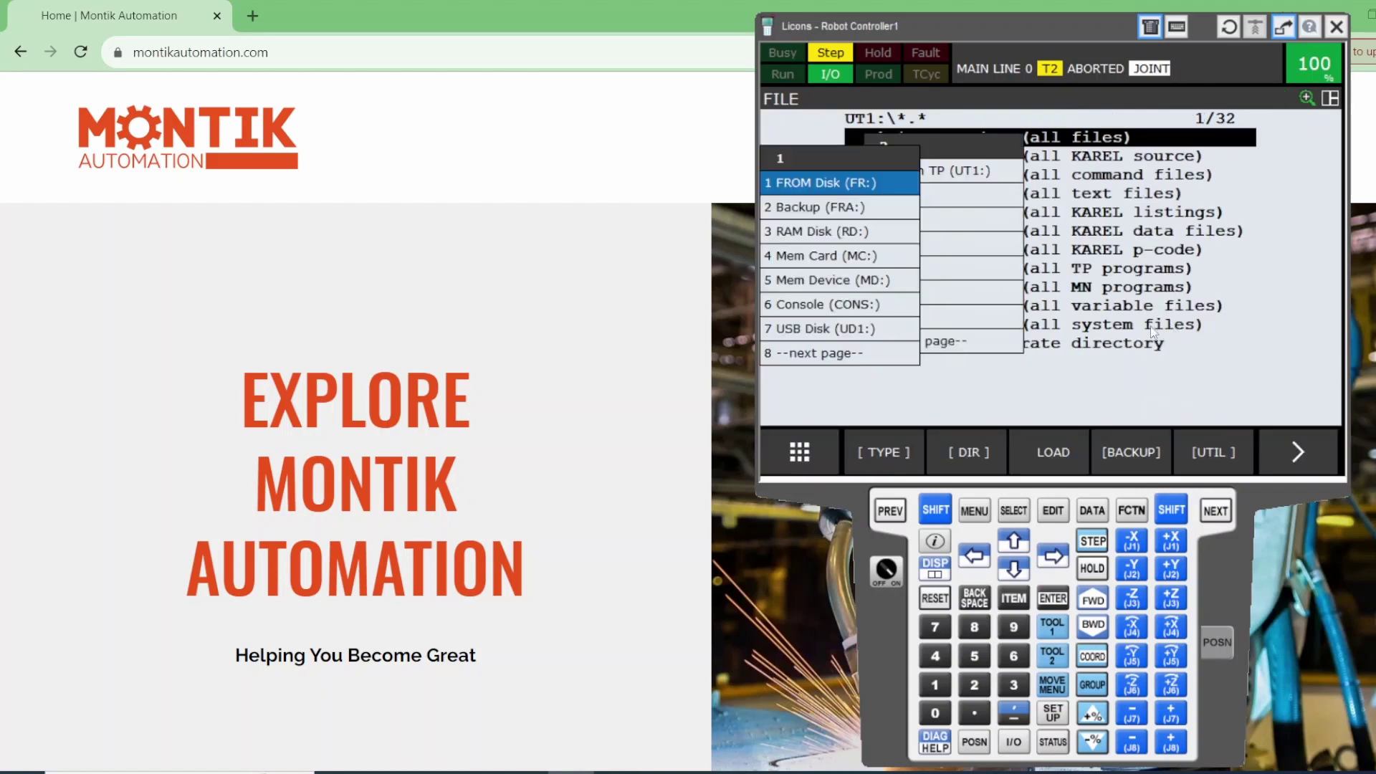
click(846, 355)
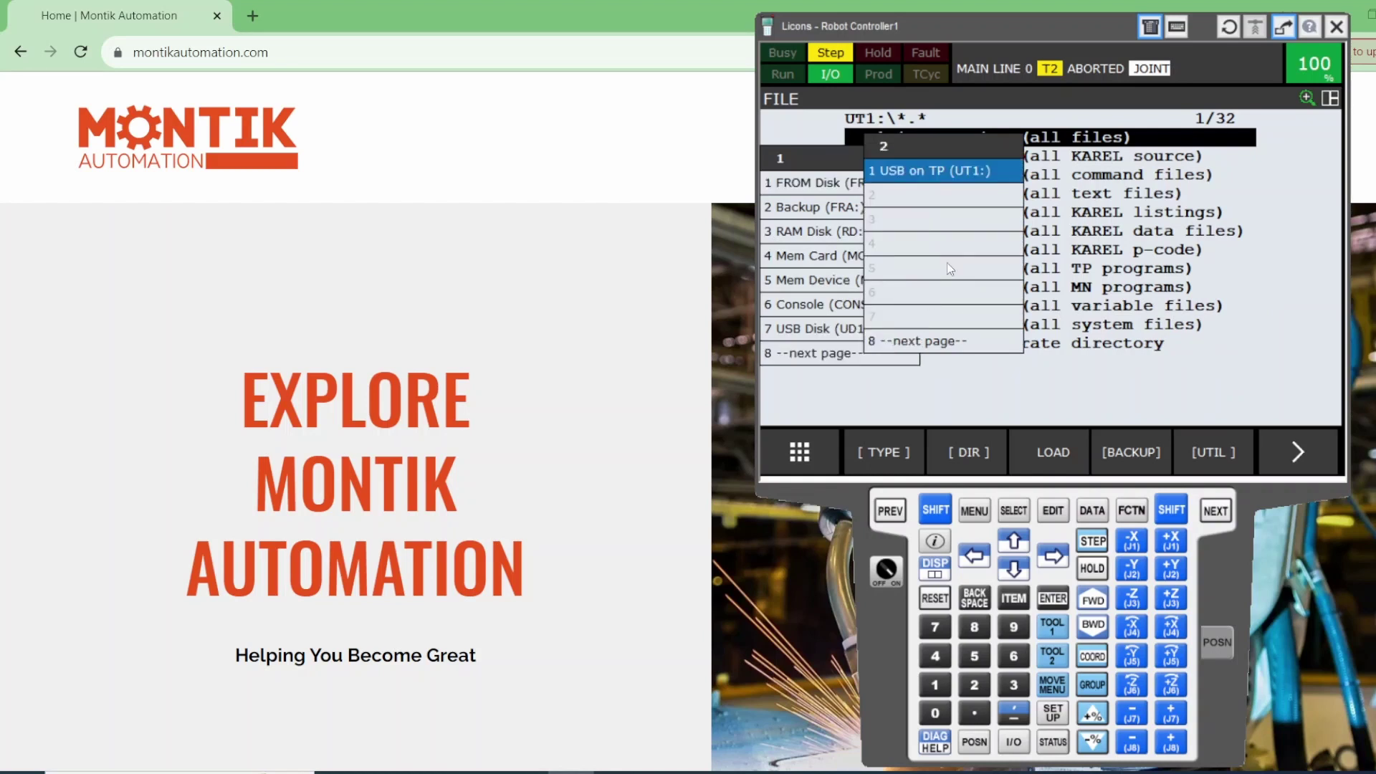
click(936, 172)
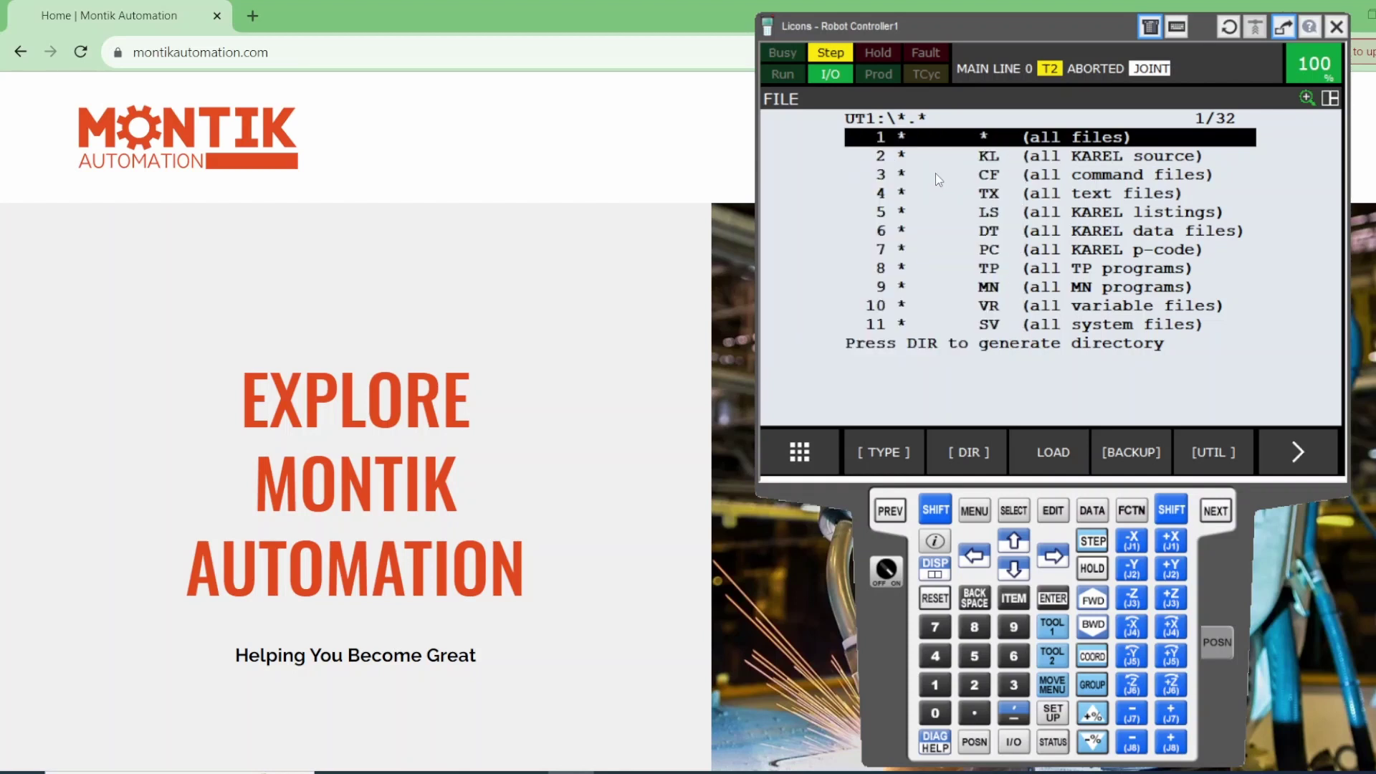
Back up all programs as ASCII .LS files to UT1:.
click(1127, 459)
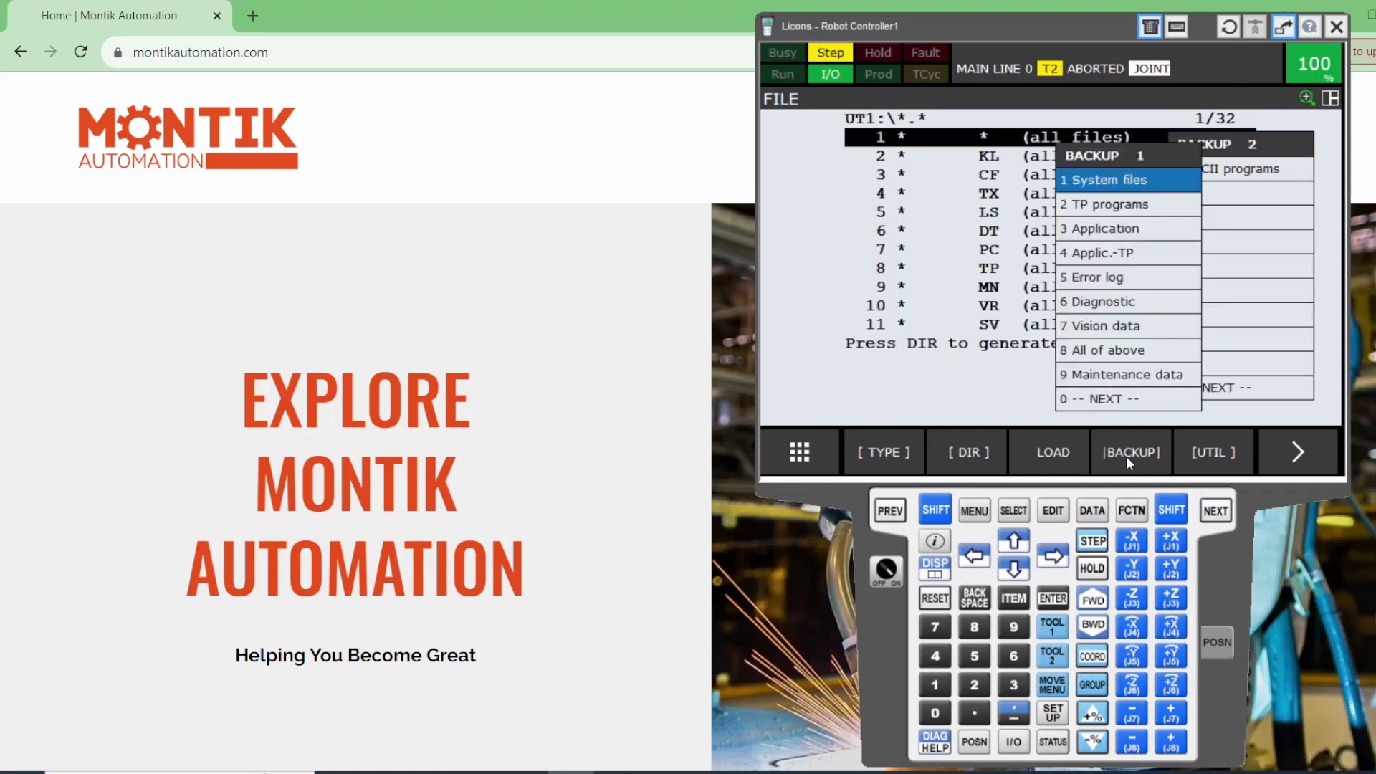
click(1133, 403)
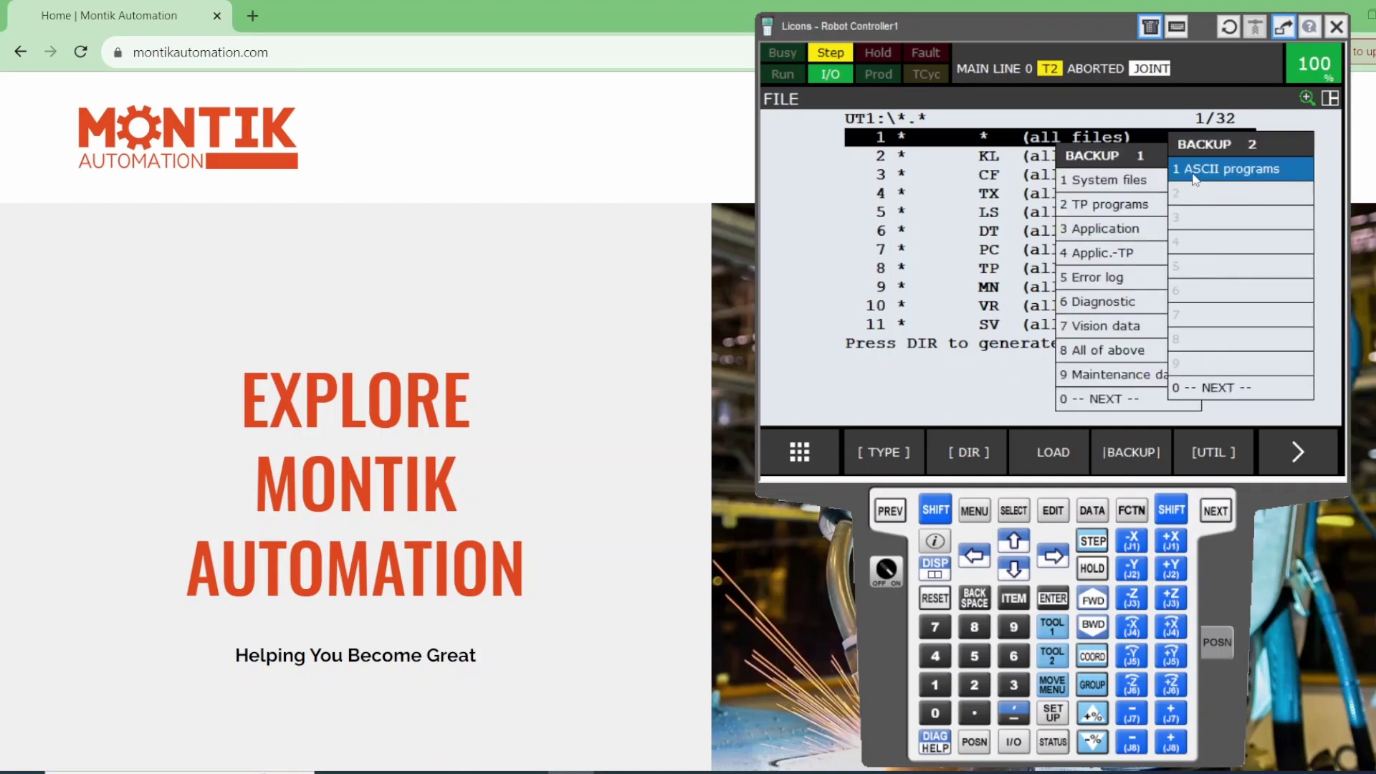
click(1259, 172)
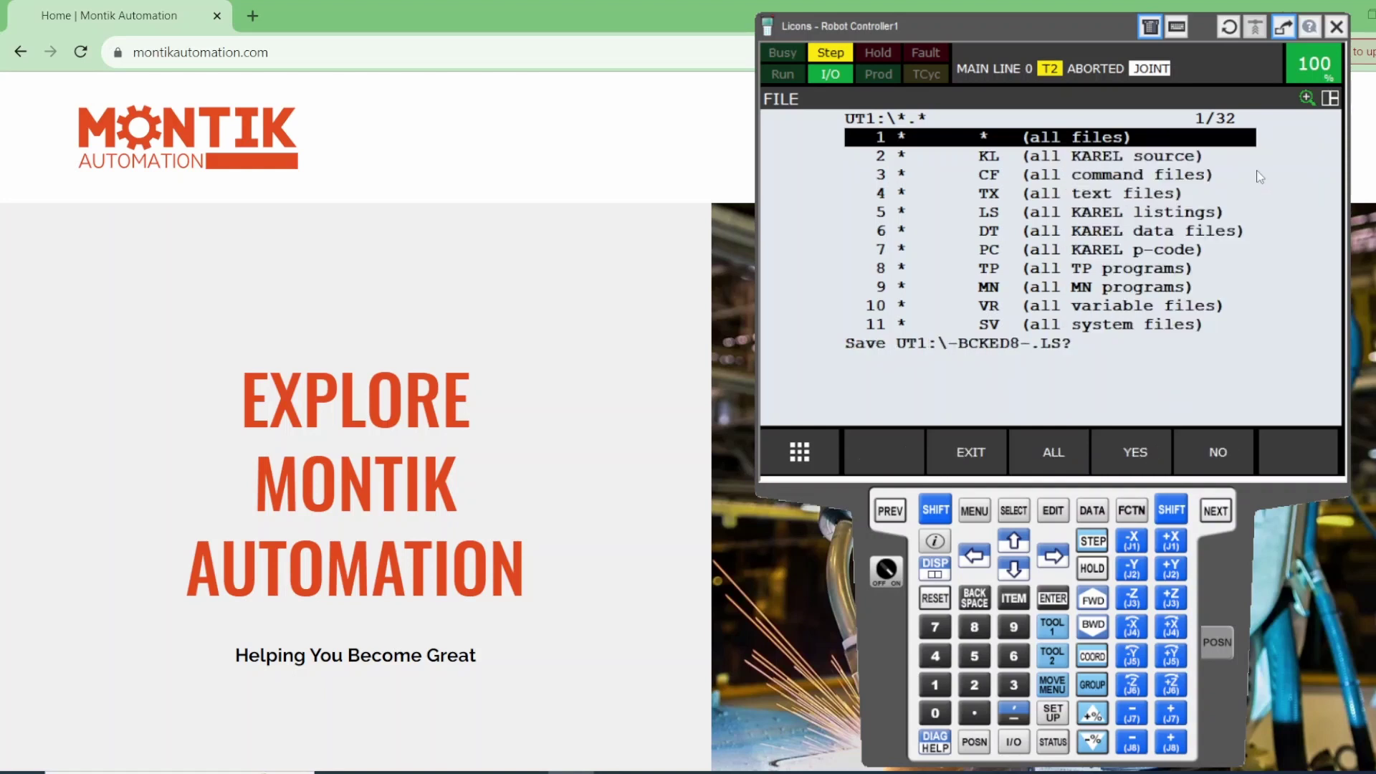
click(1043, 454)
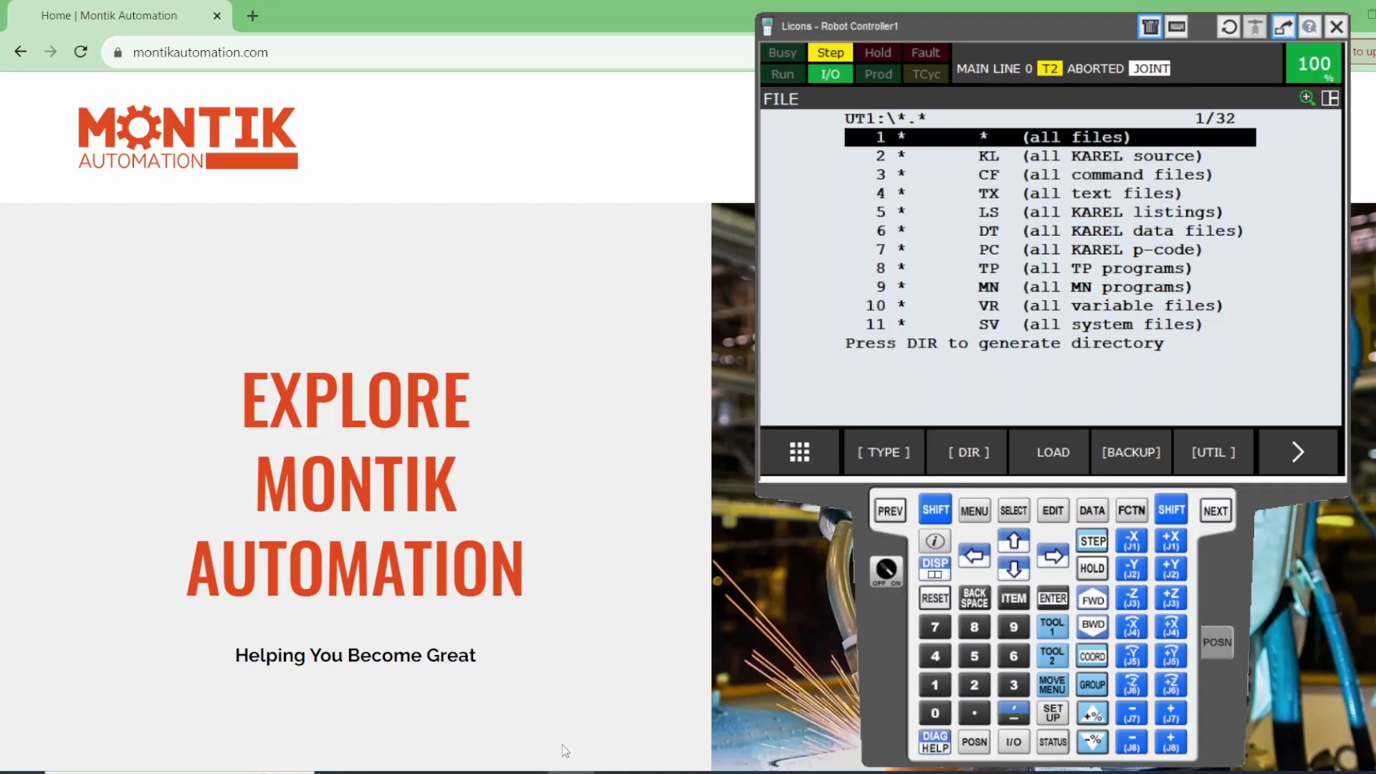
Open the workcell's Licons folder and browse into Robot_1 > UT1.
click(524, 772)
click(400, 212)
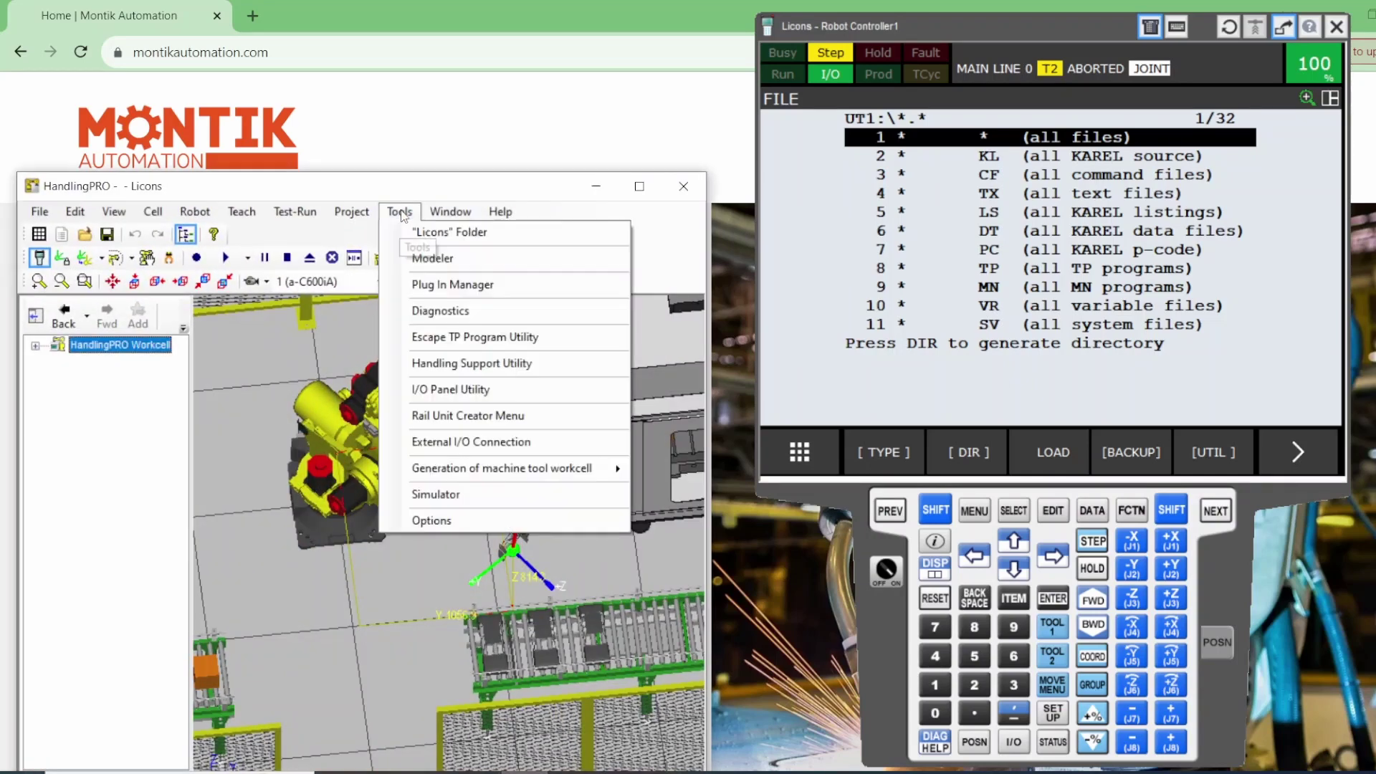
click(413, 230)
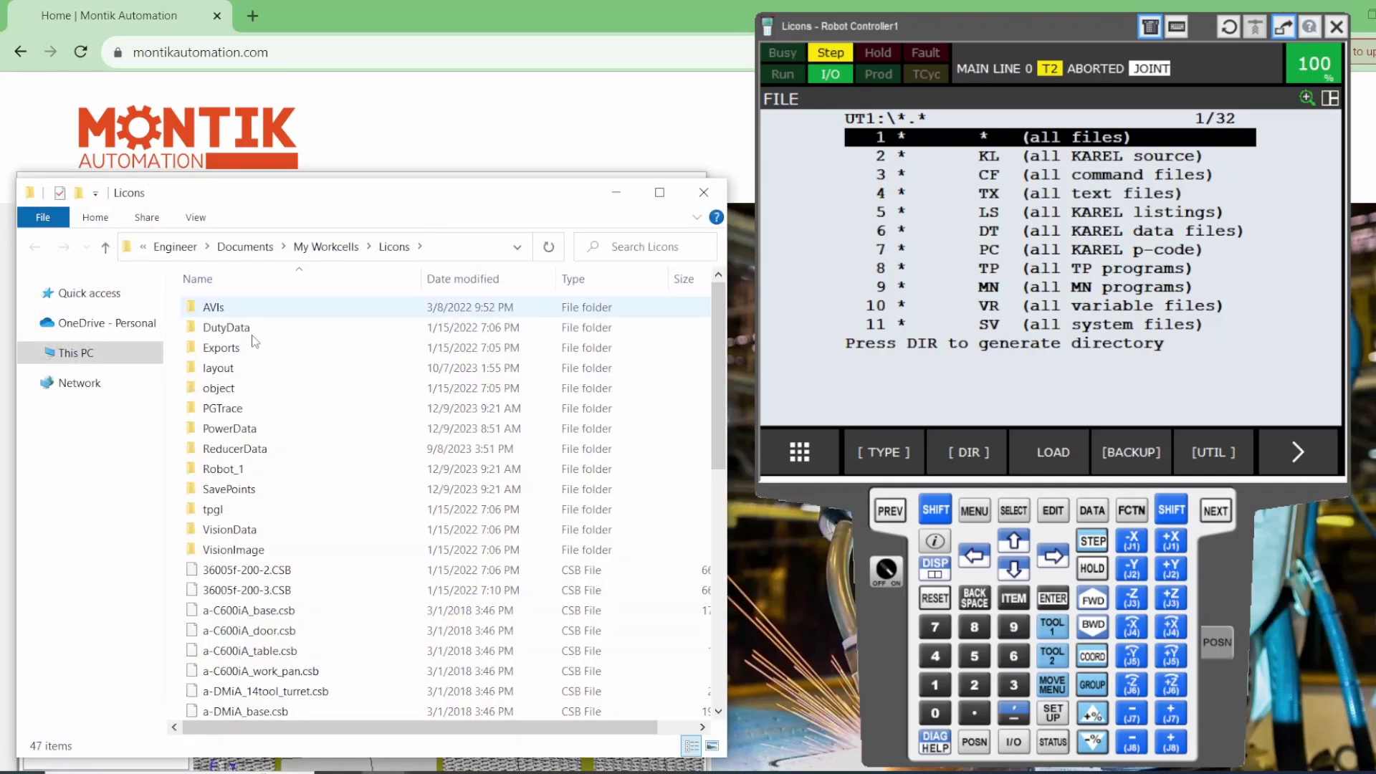
double_click(248, 470)
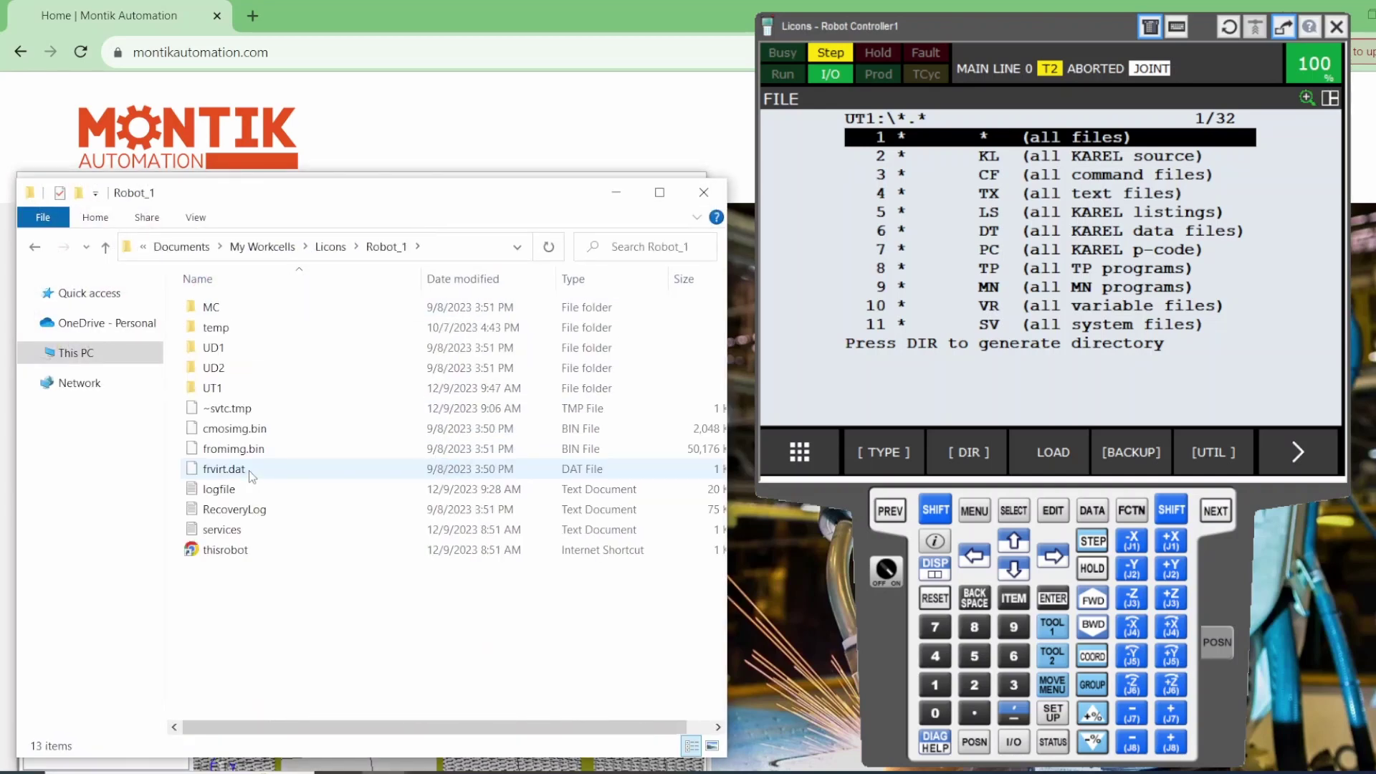
double_click(229, 393)
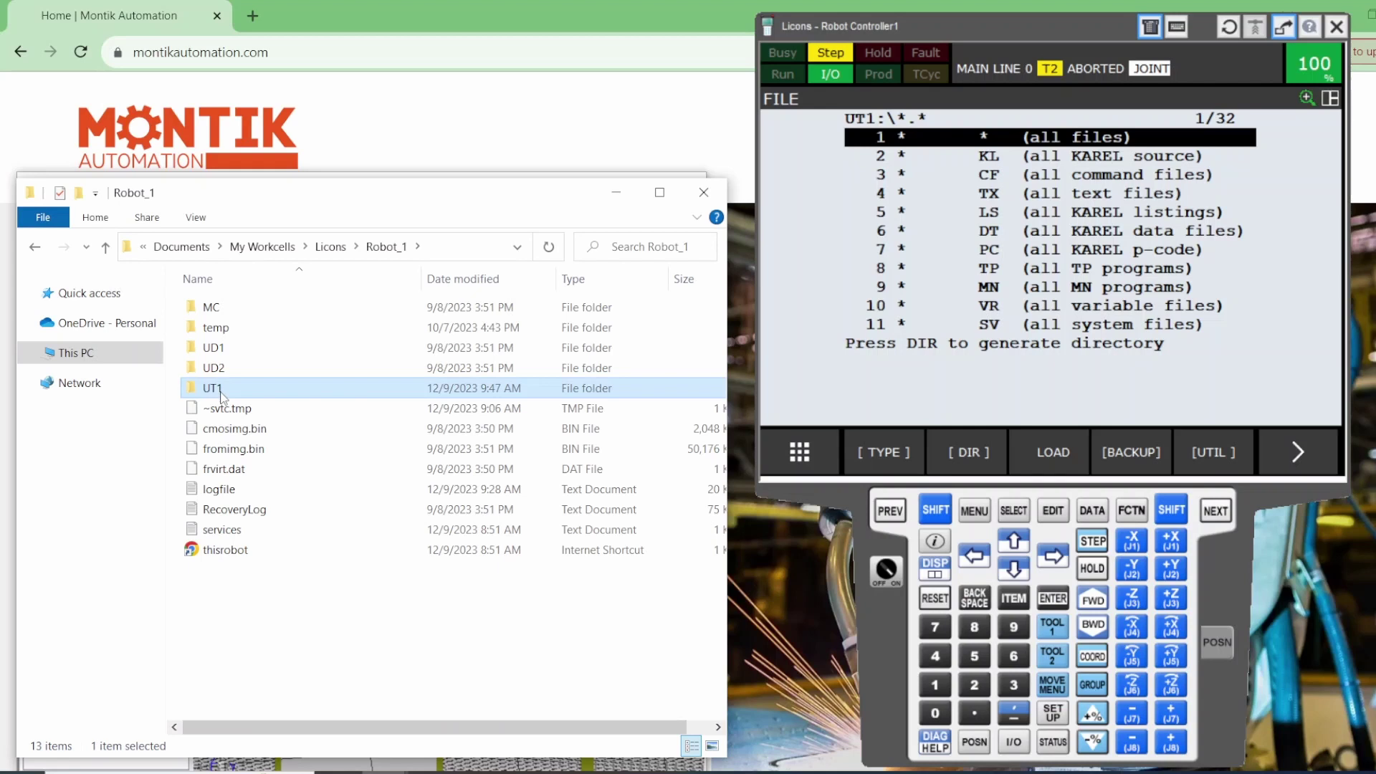
drag(715, 320, 714, 370)
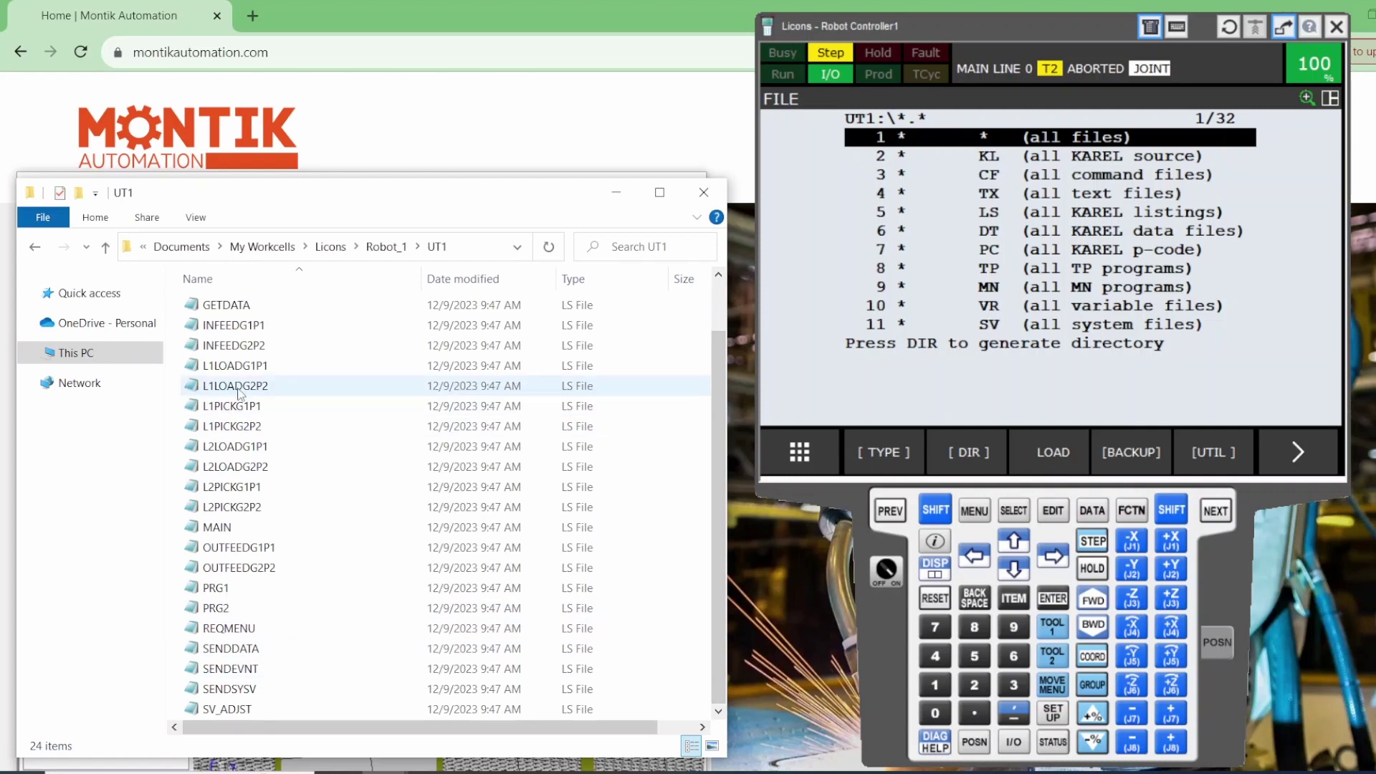
Select all 24 LS files in UT1 and delete them.
click(240, 506)
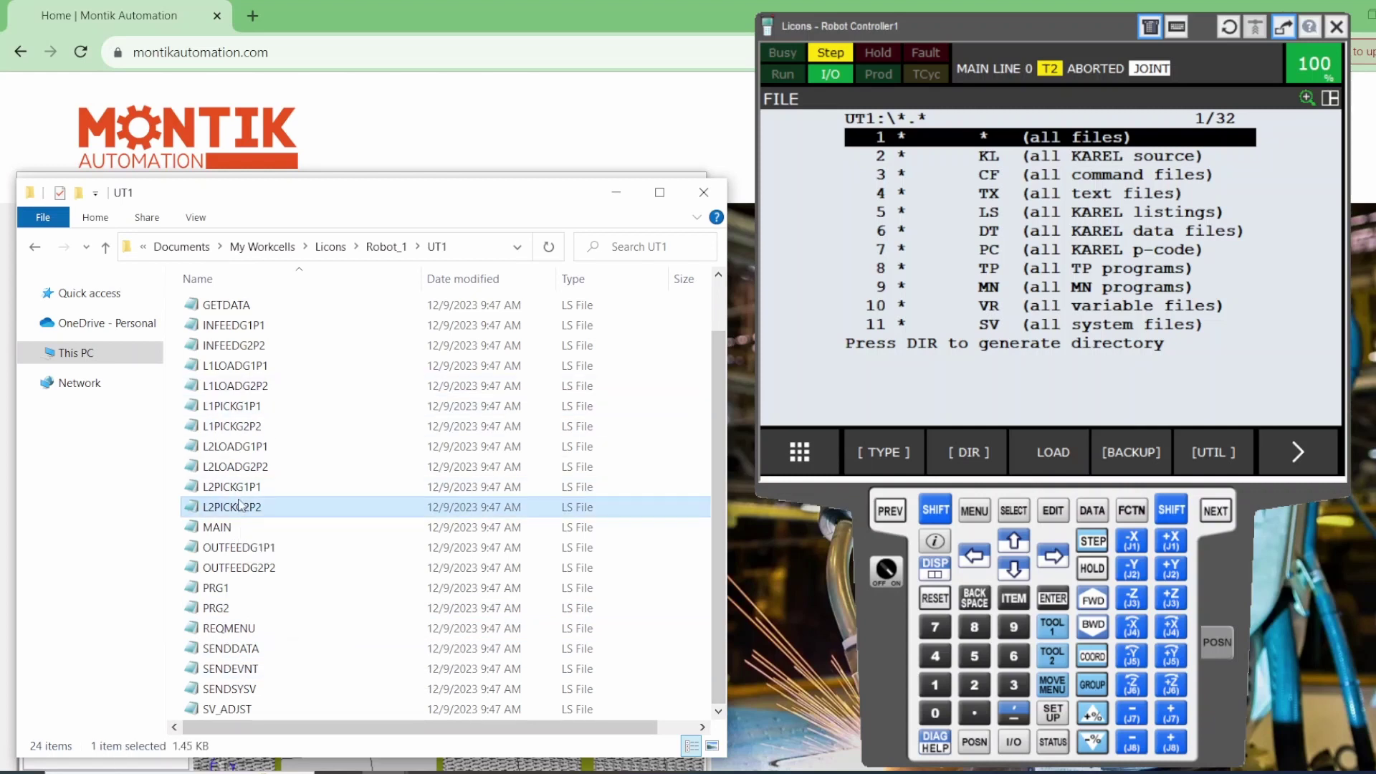
key(ctrl+a)
key(Delete)
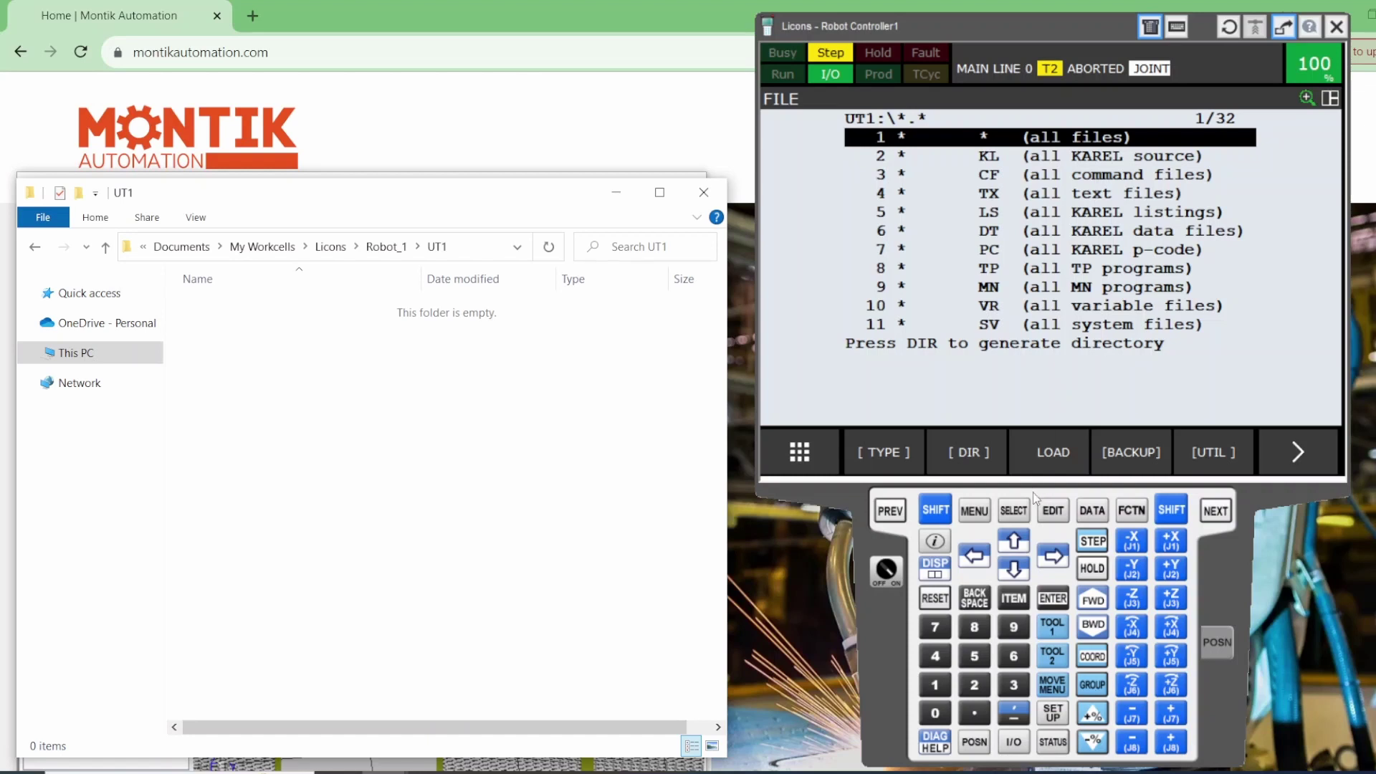
Print the MAIN program from the Select screen to UT1 as MAIN.LS.
click(1013, 510)
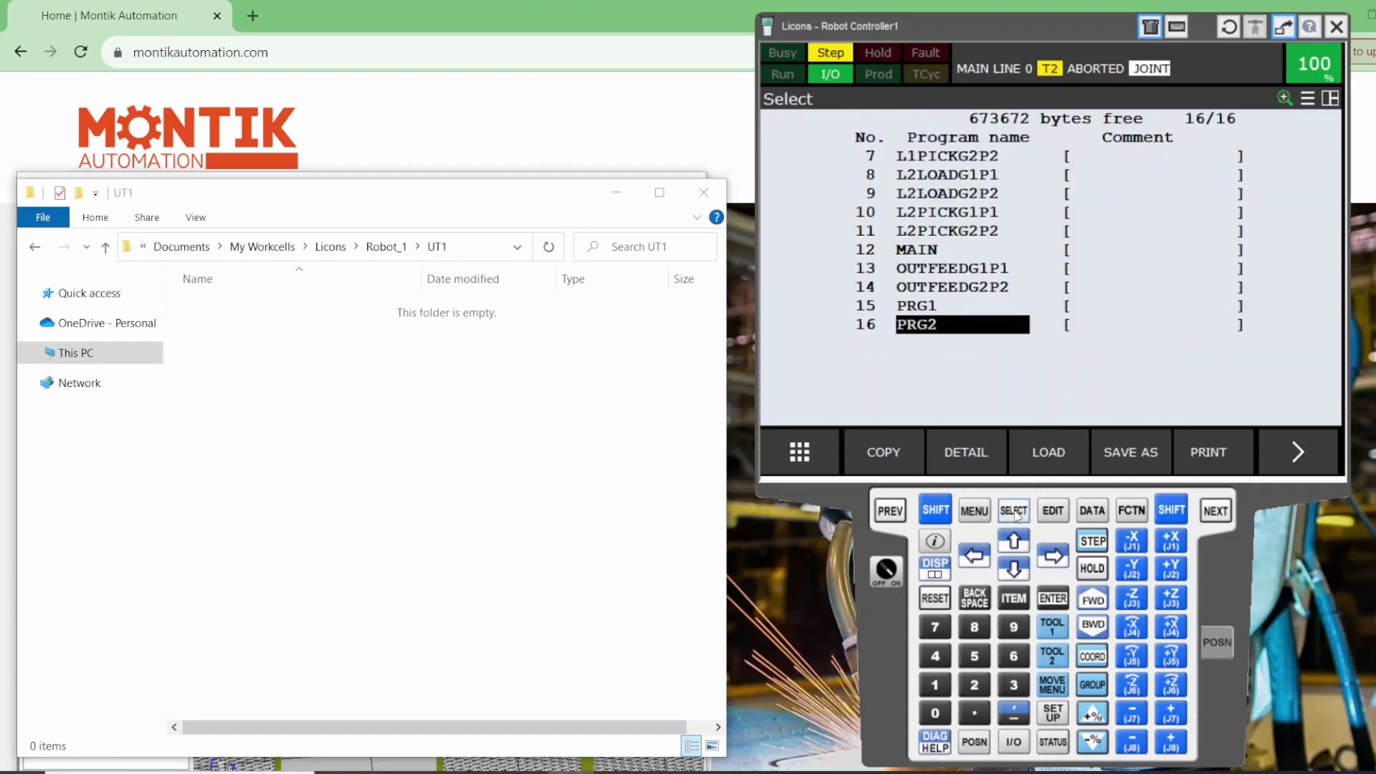
click(930, 251)
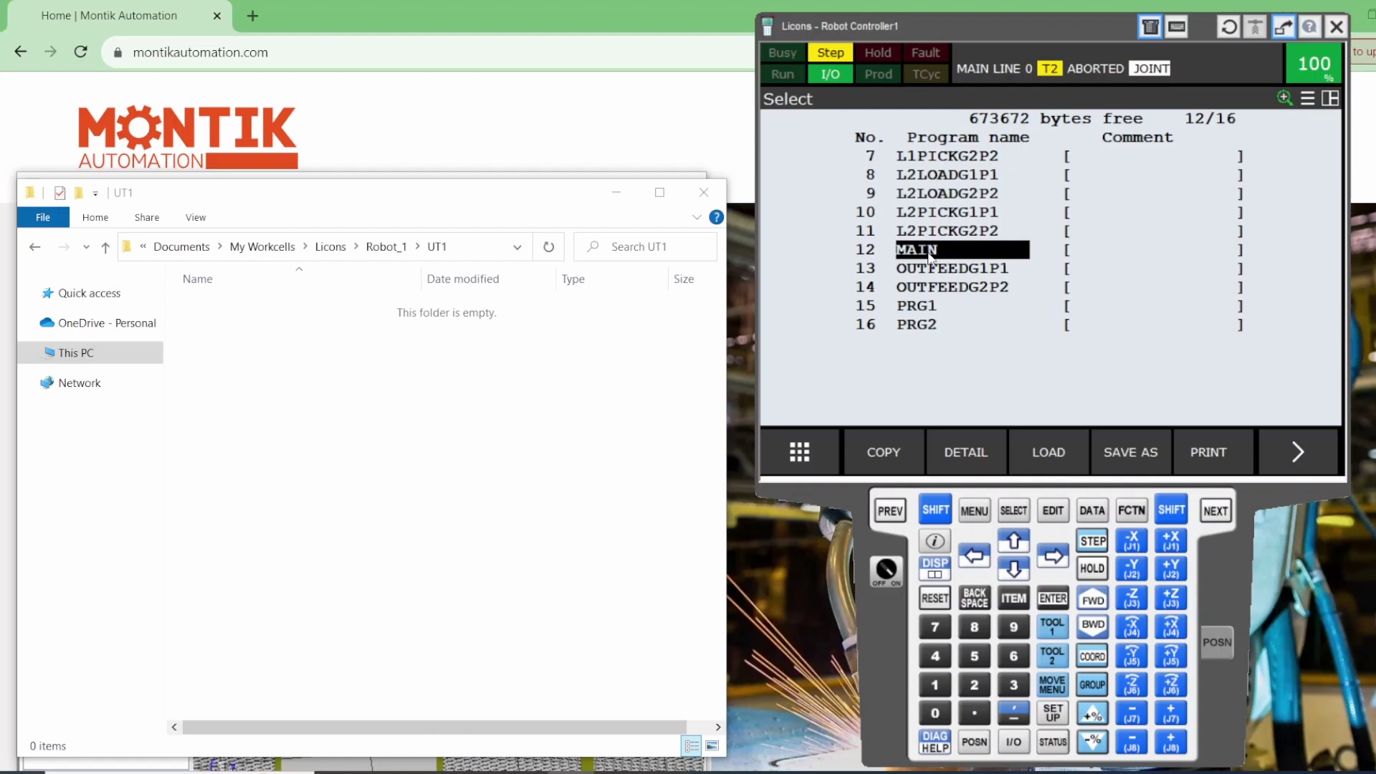
click(1210, 453)
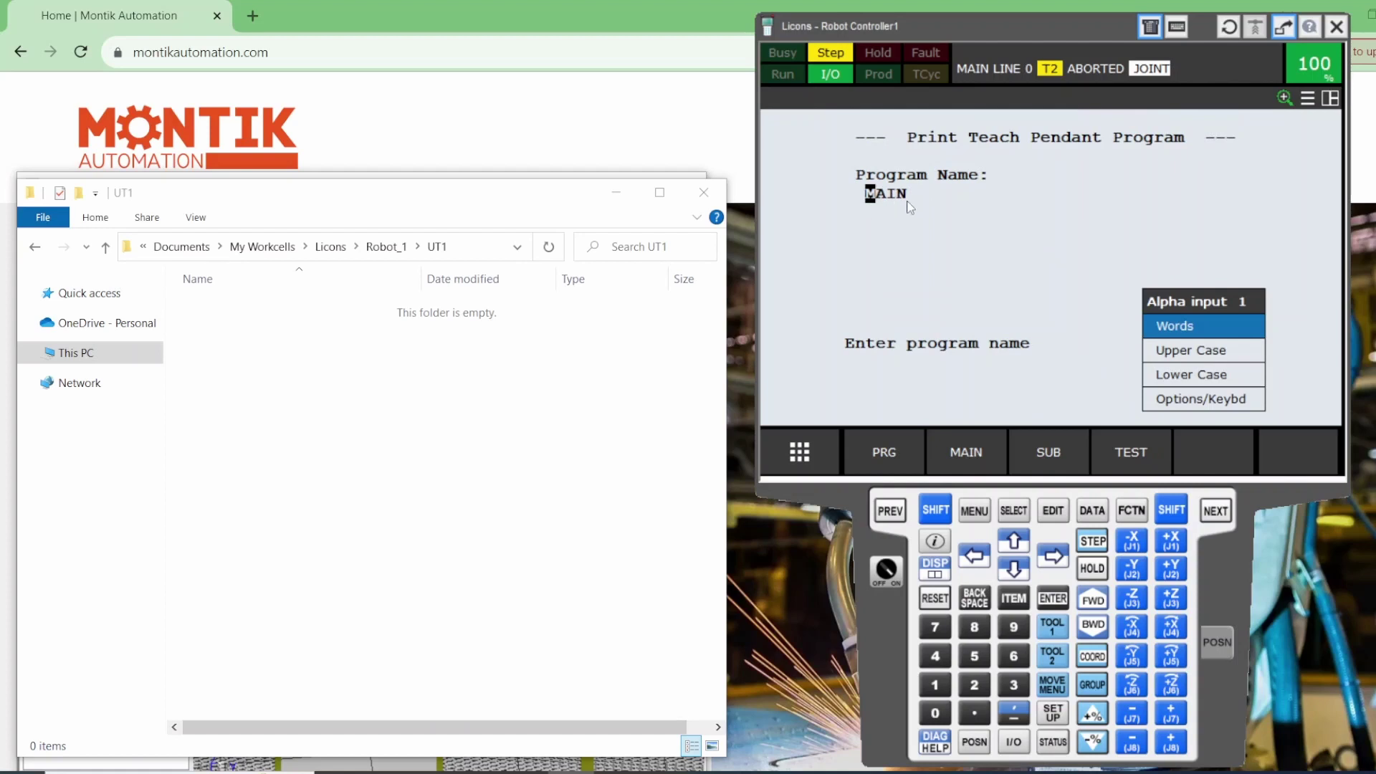
click(1053, 598)
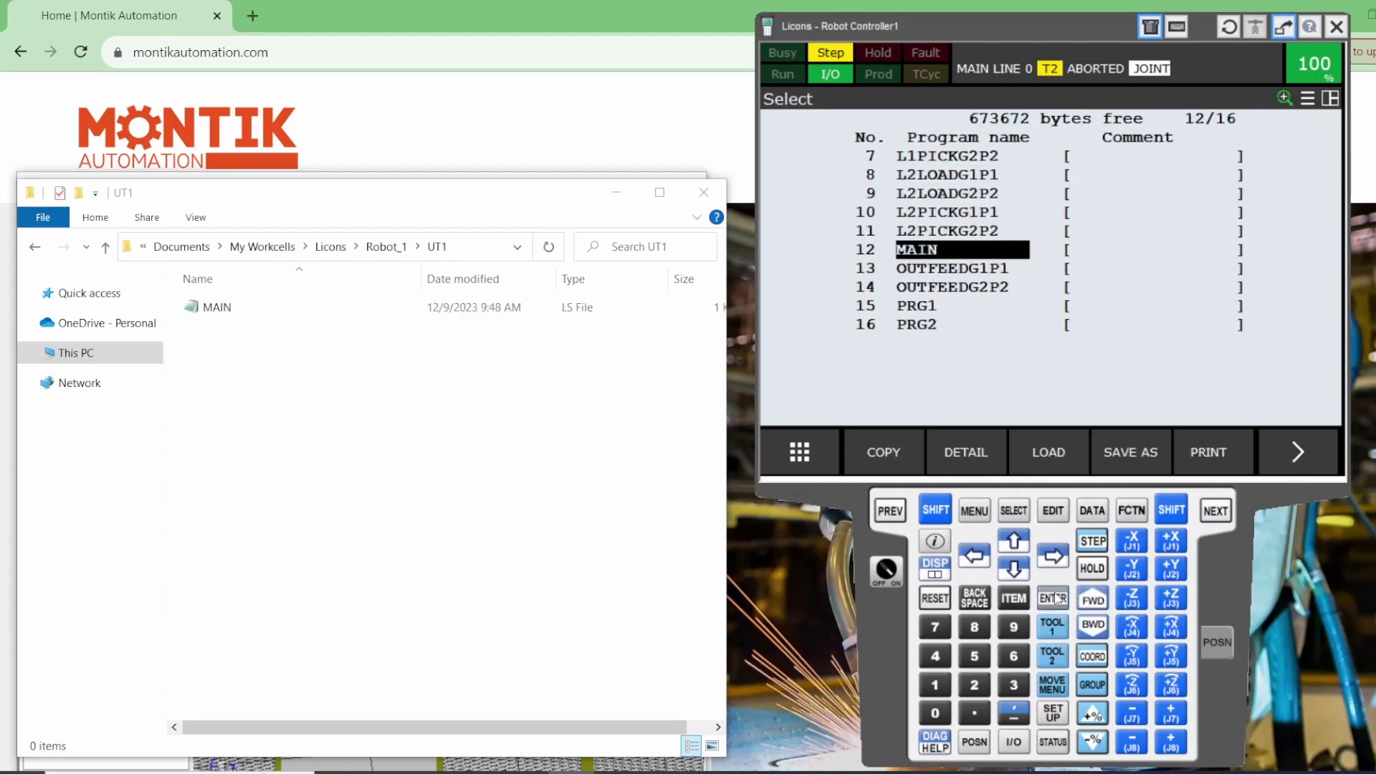
Open MAIN.LS in Notepad and highlight its header lines from /PROG MAIN.
double_click(207, 307)
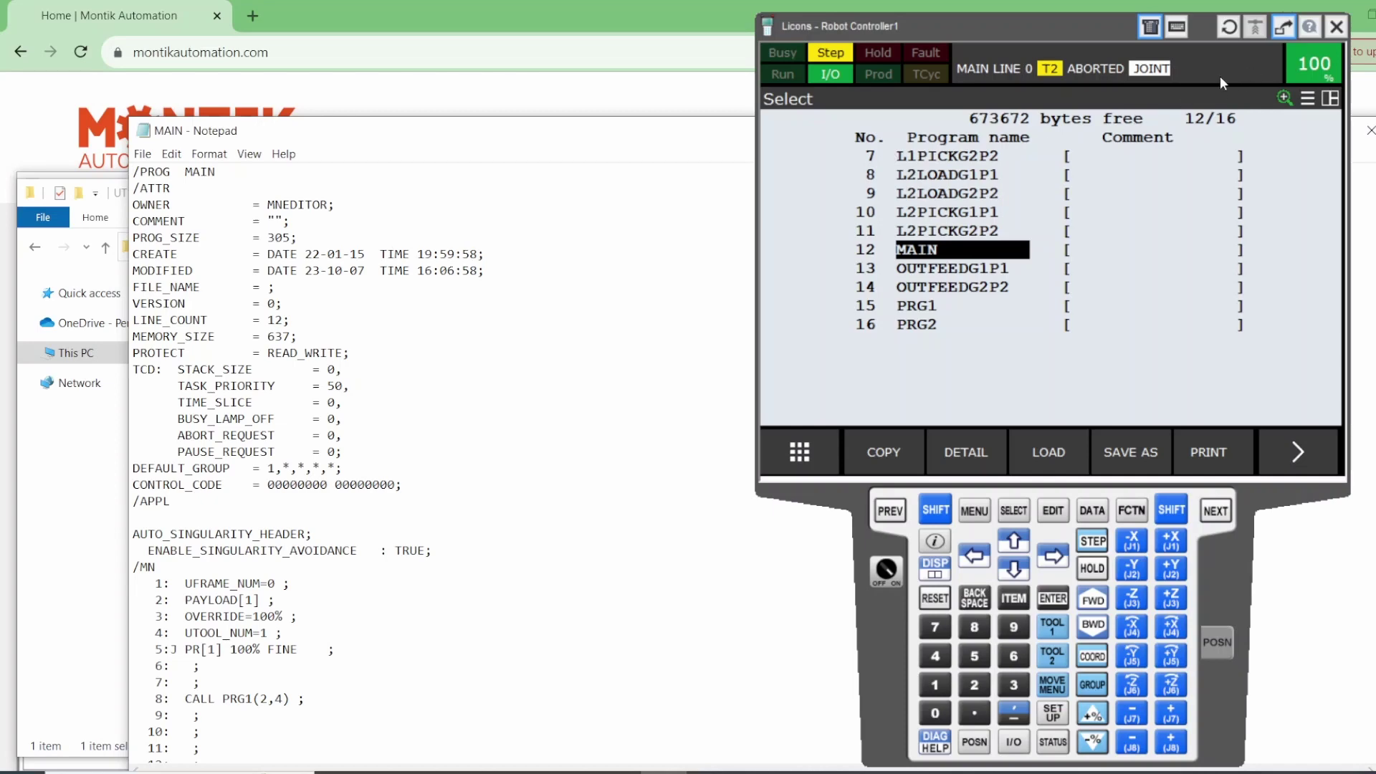
drag(595, 131, 523, 59)
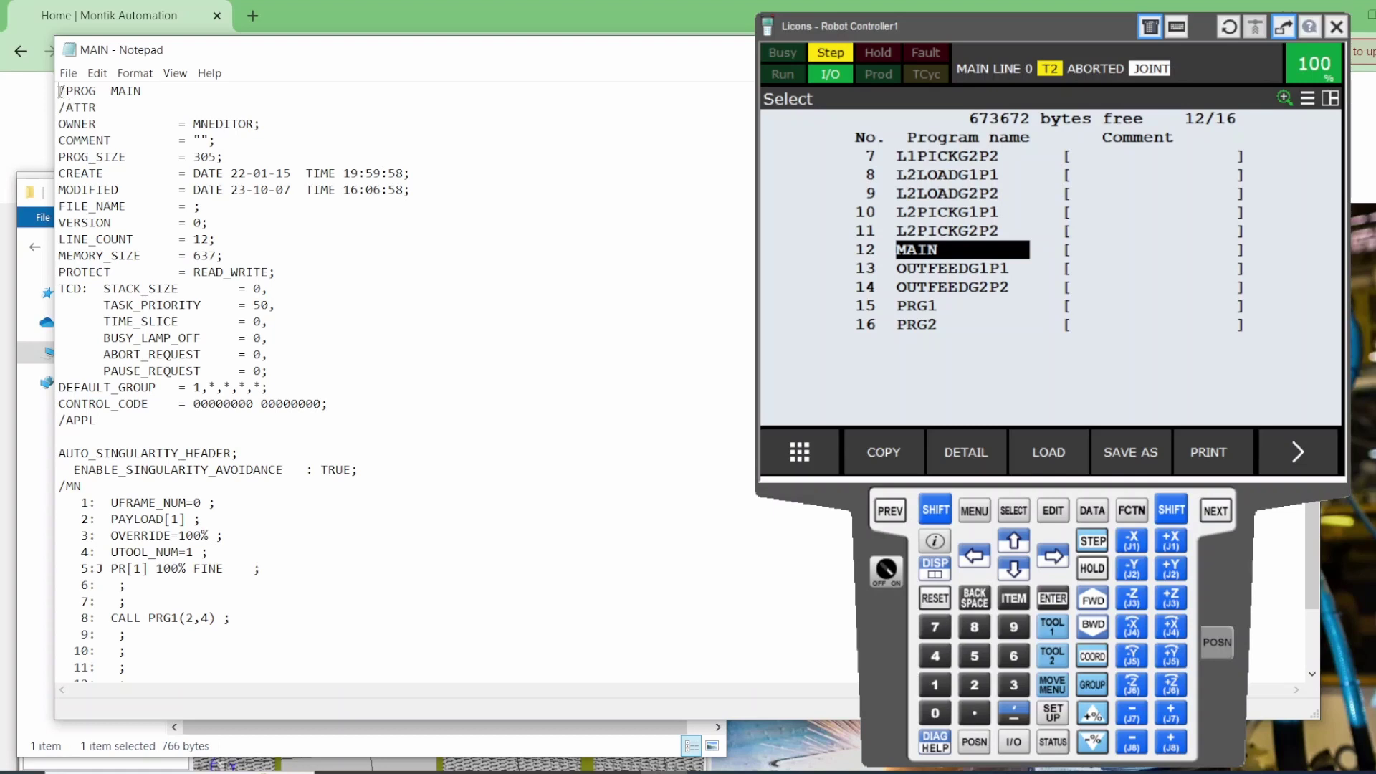
drag(60, 91, 351, 469)
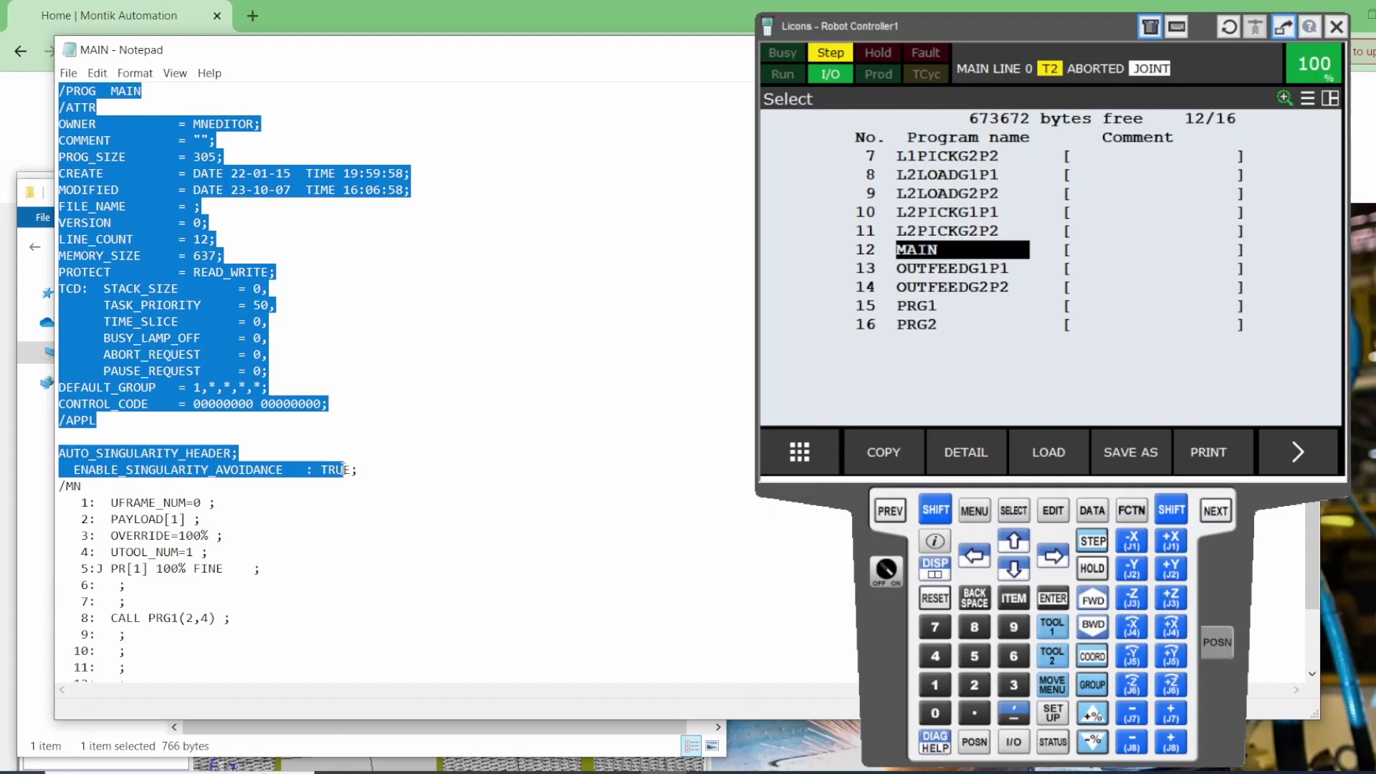
Highlight MAIN's /MN instruction block through /END, then select L2LOADG2P2 on the pendant.
scroll(324, 562, down, 2)
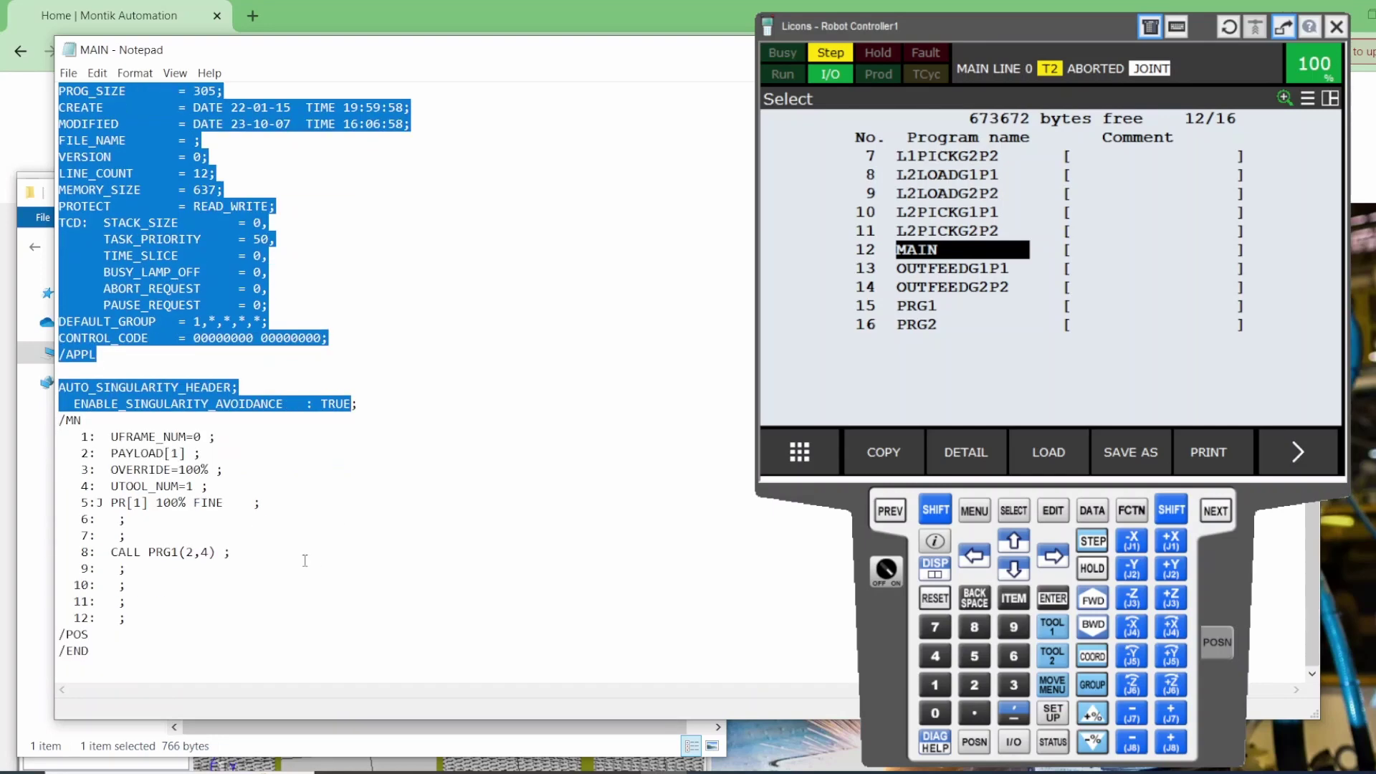
drag(62, 419, 213, 650)
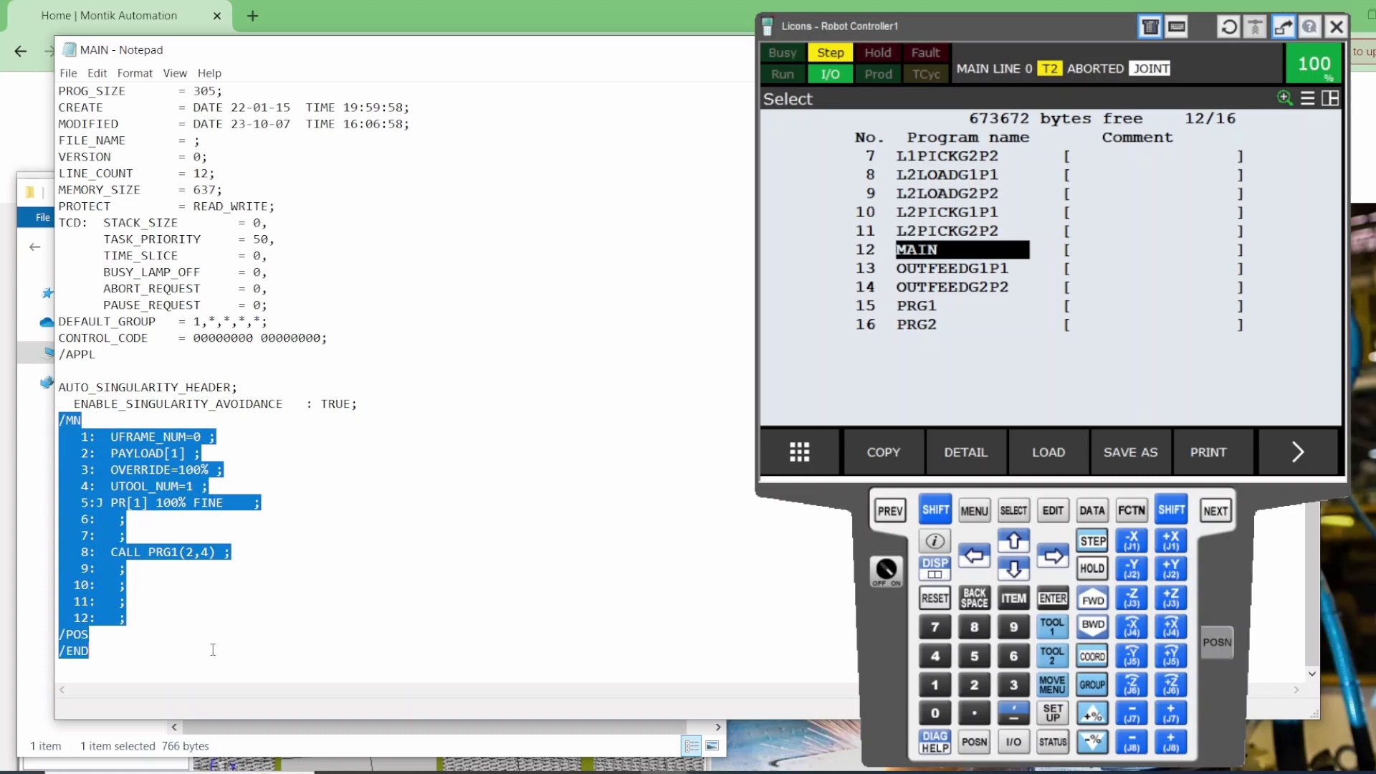
click(822, 447)
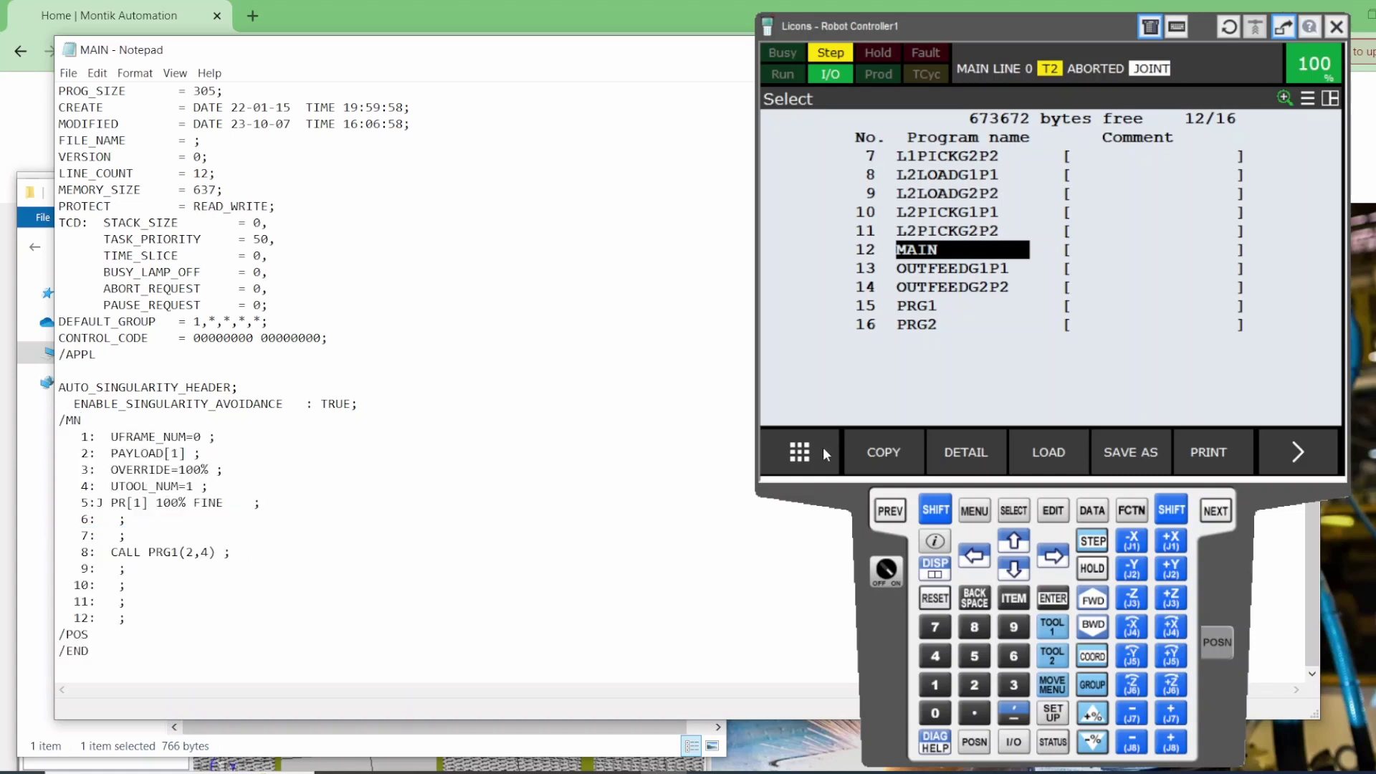
click(935, 194)
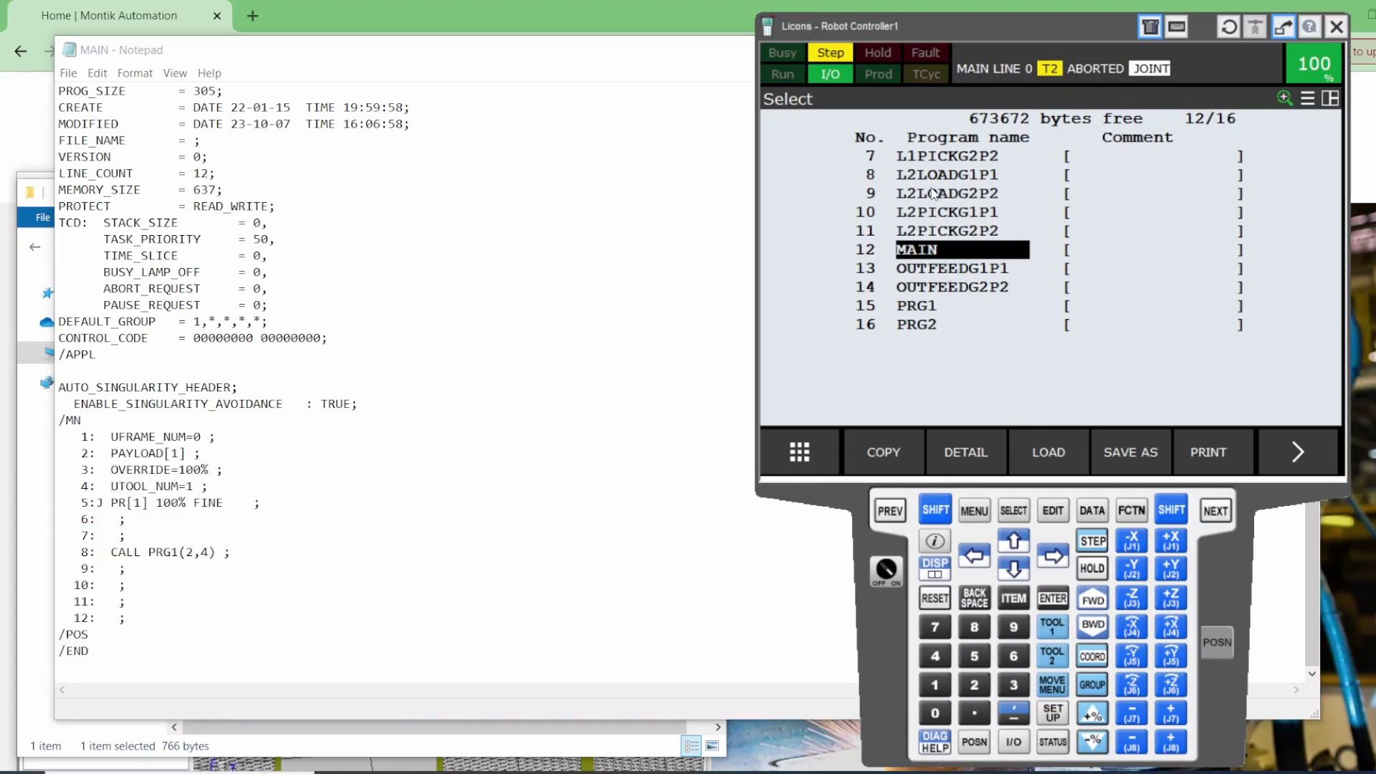
Print L2LOADG2P2 to UT1 and close the MAIN text file with Alt+F4.
click(1217, 453)
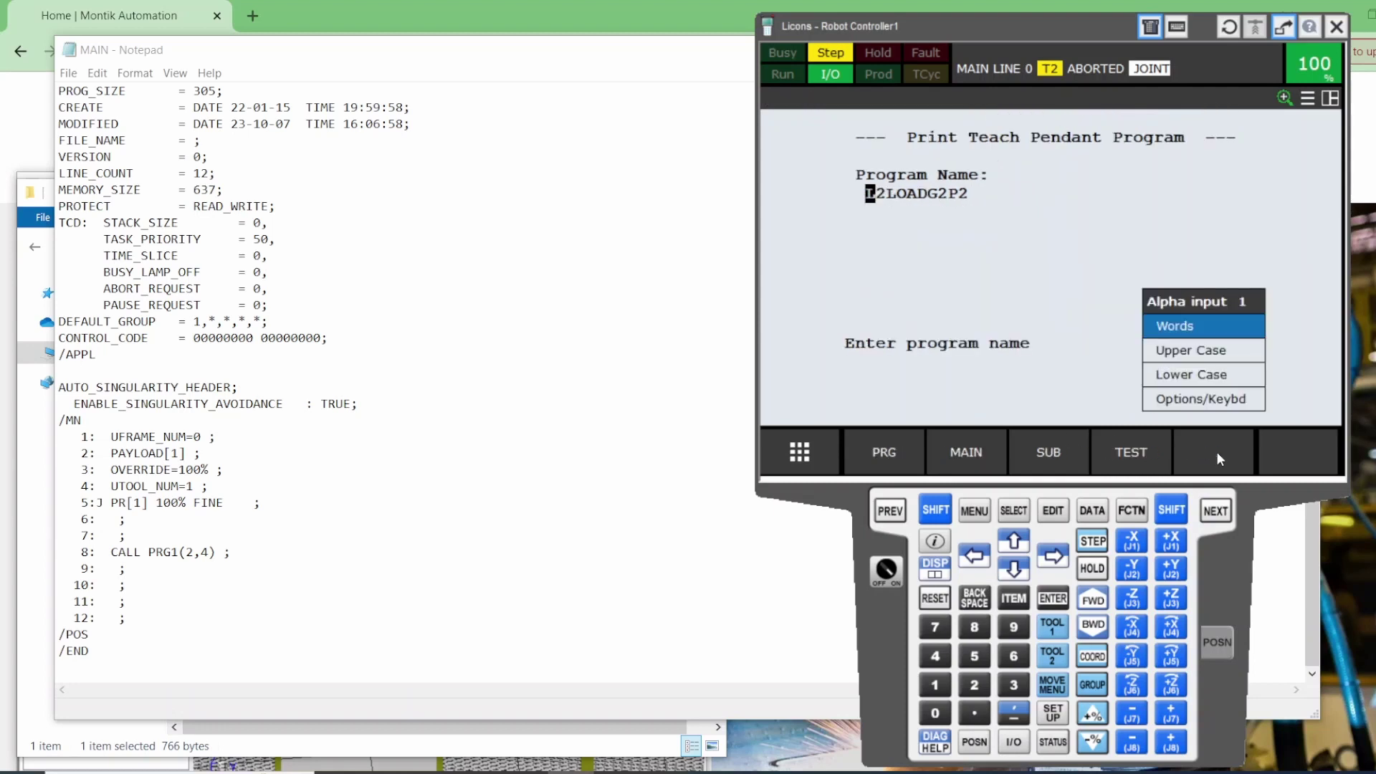
click(1050, 599)
key(alt+Tab)
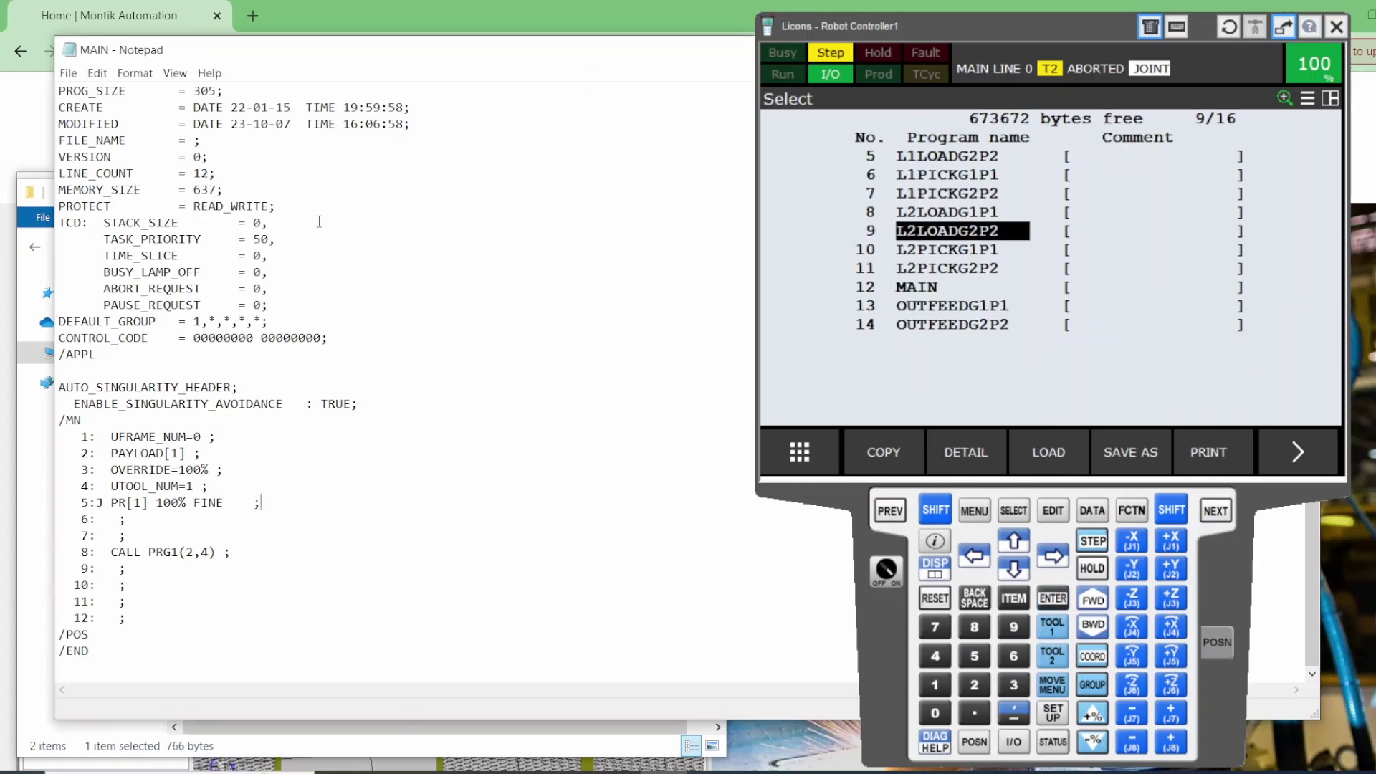
key(alt+F4)
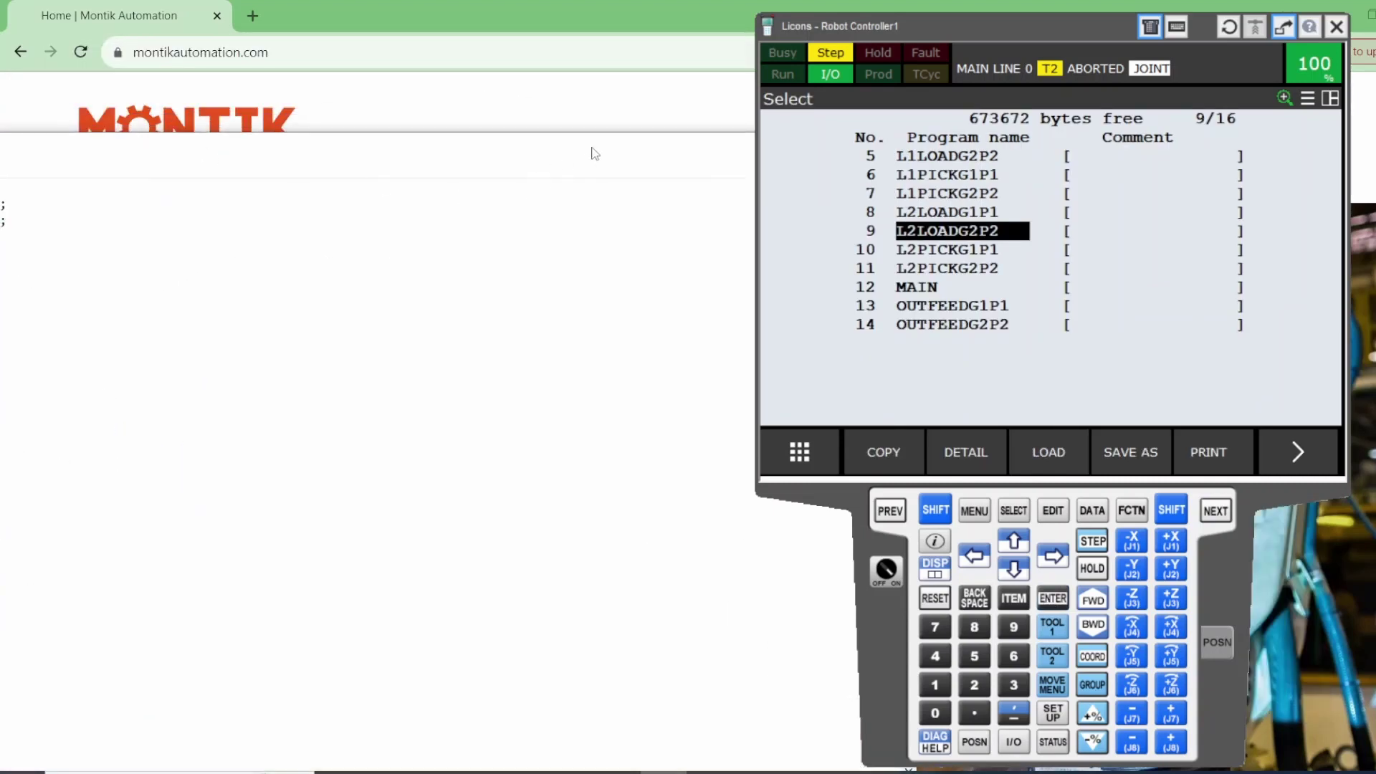
Open L2LOADG2P2.LS in Notepad and highlight its header lines.
click(248, 307)
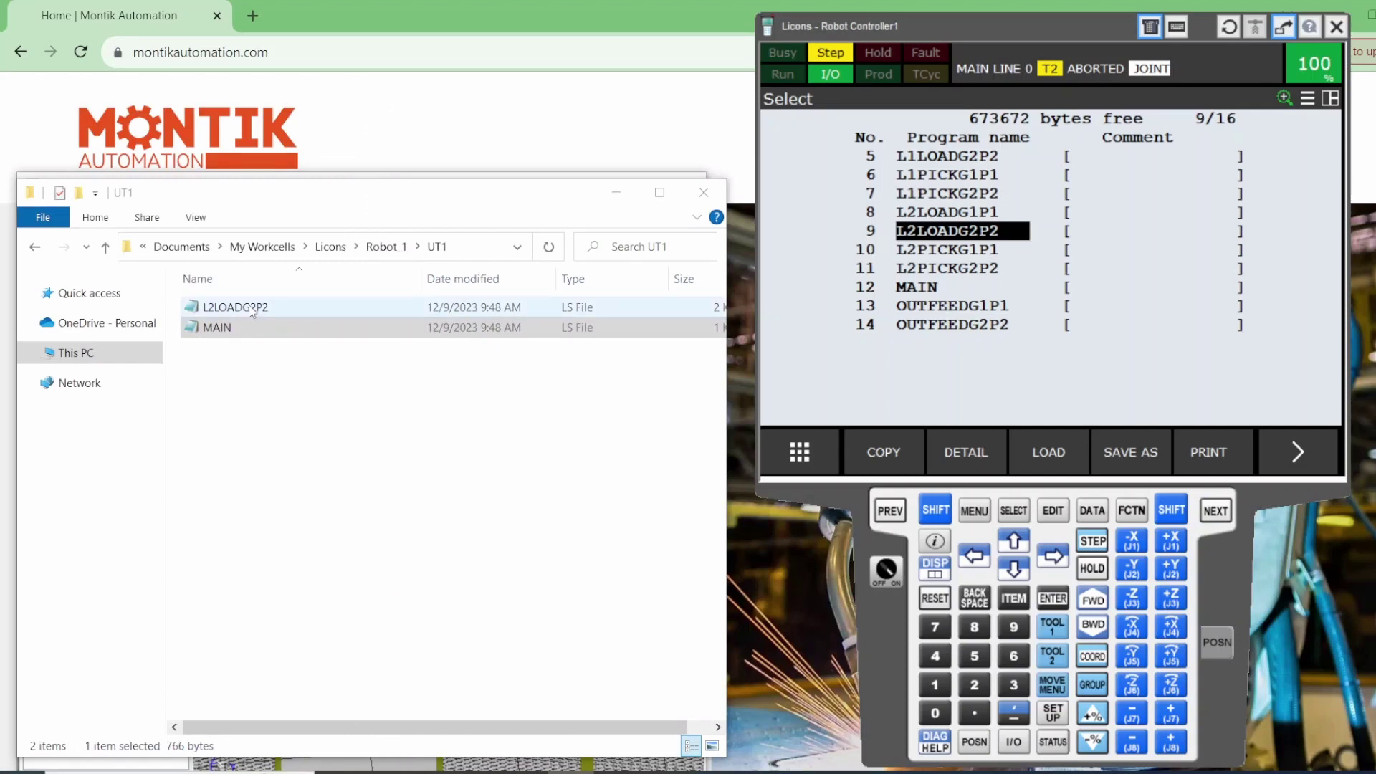
double_click(248, 307)
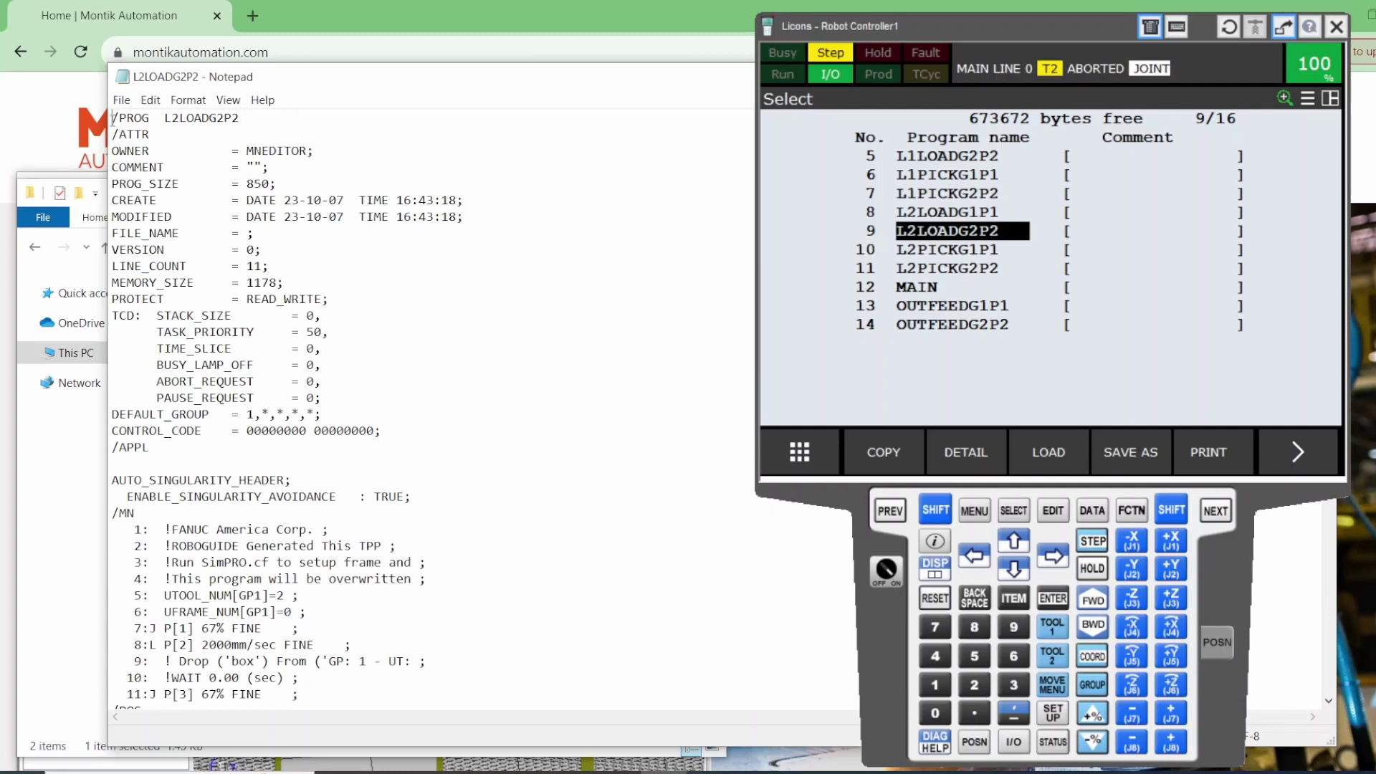
drag(112, 118, 425, 496)
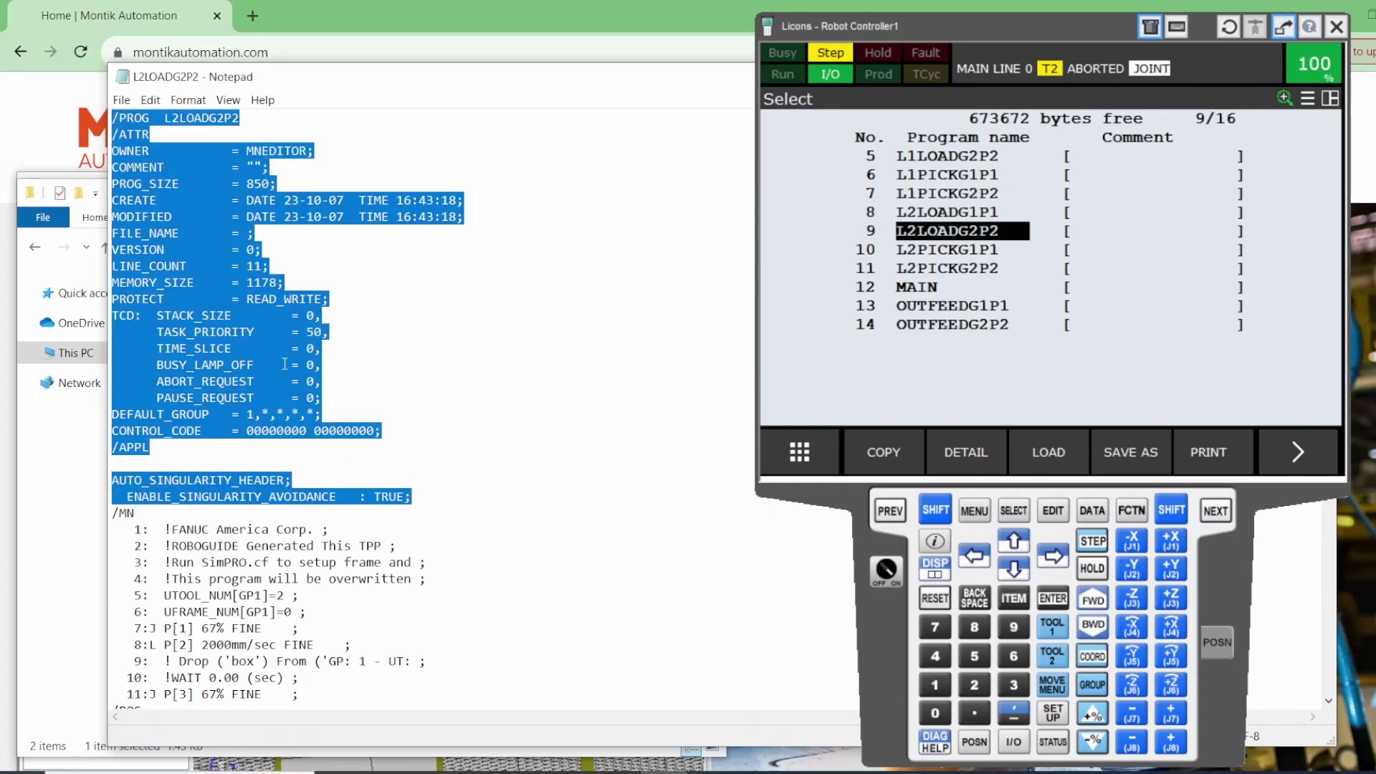
Highlight the eleven /MN lines, scroll to /END, and open L2LOADG2P2 on the pendant.
scroll(248, 490, down, 4)
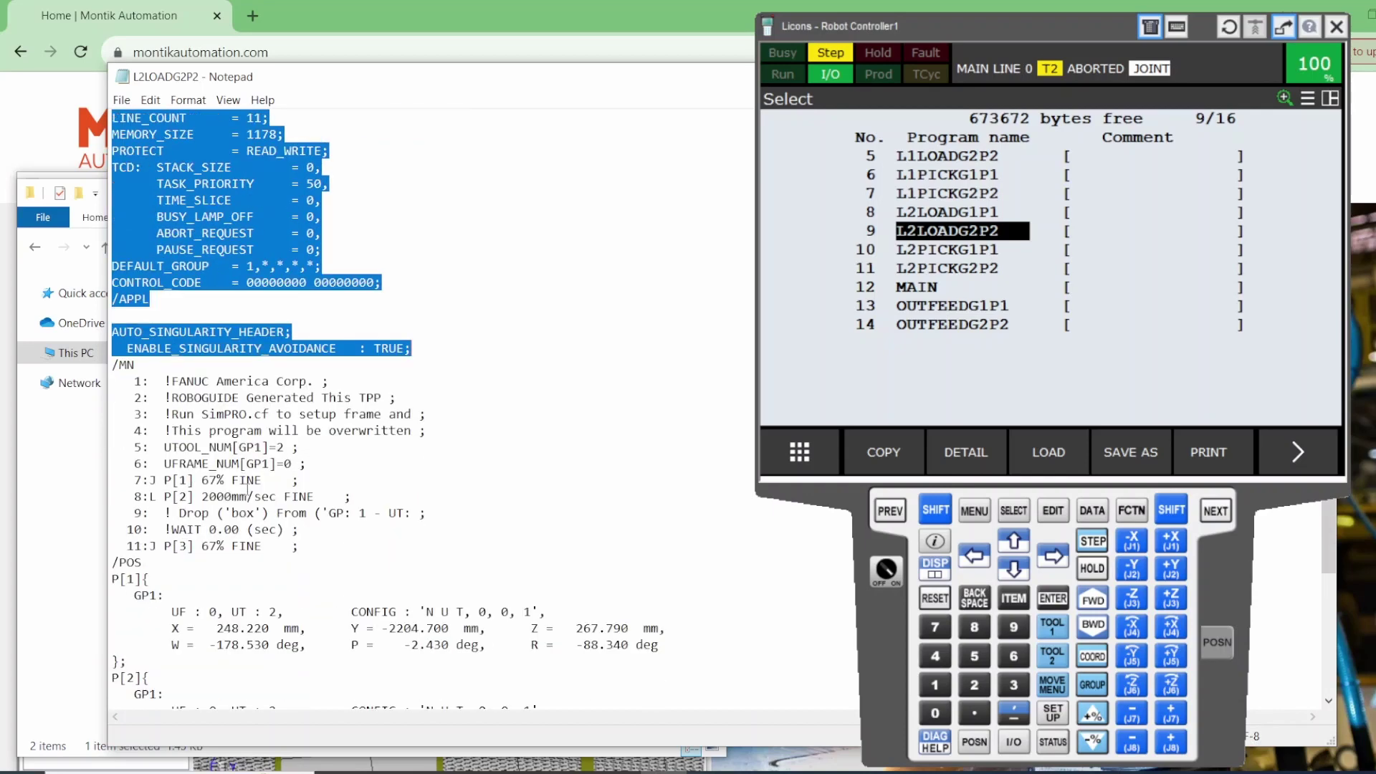
scroll(247, 490, down, 1)
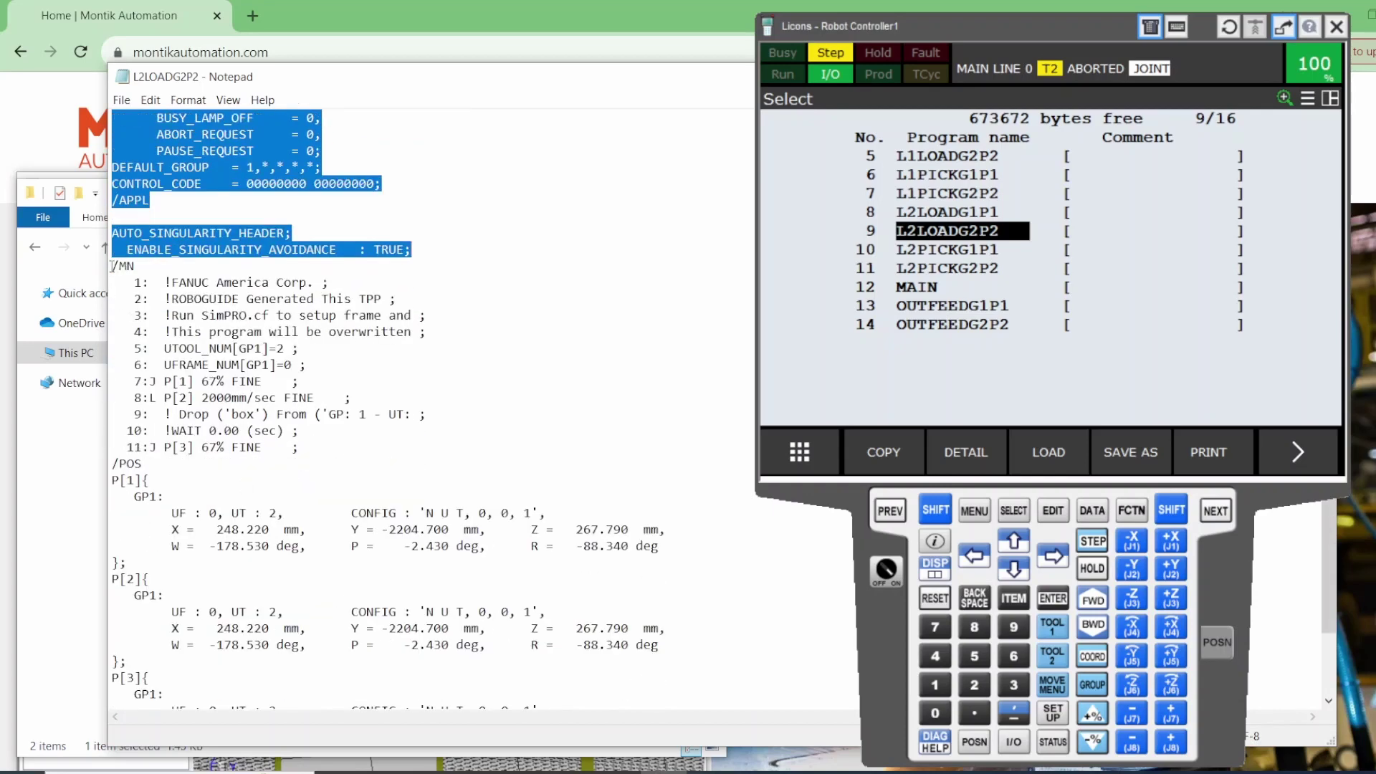
drag(113, 267, 304, 459)
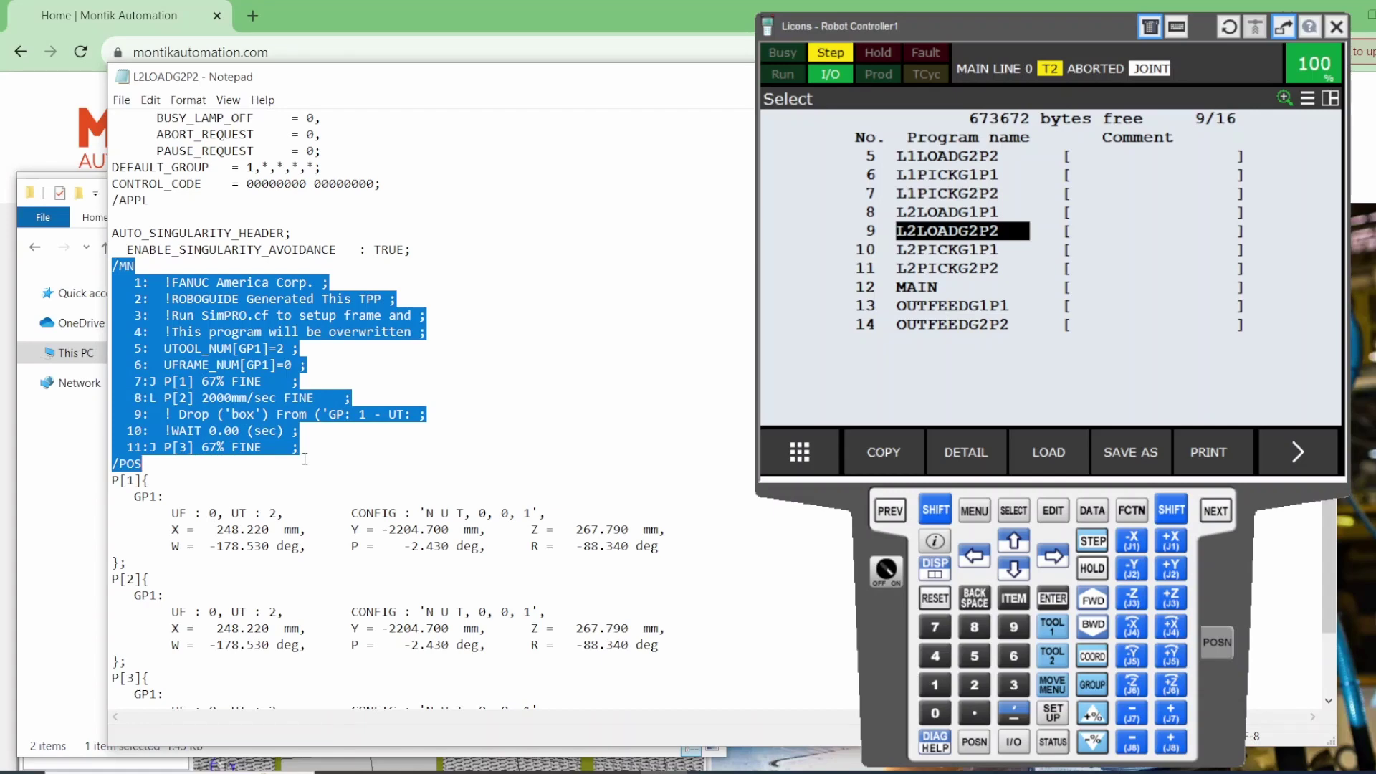
scroll(258, 583, down, 2)
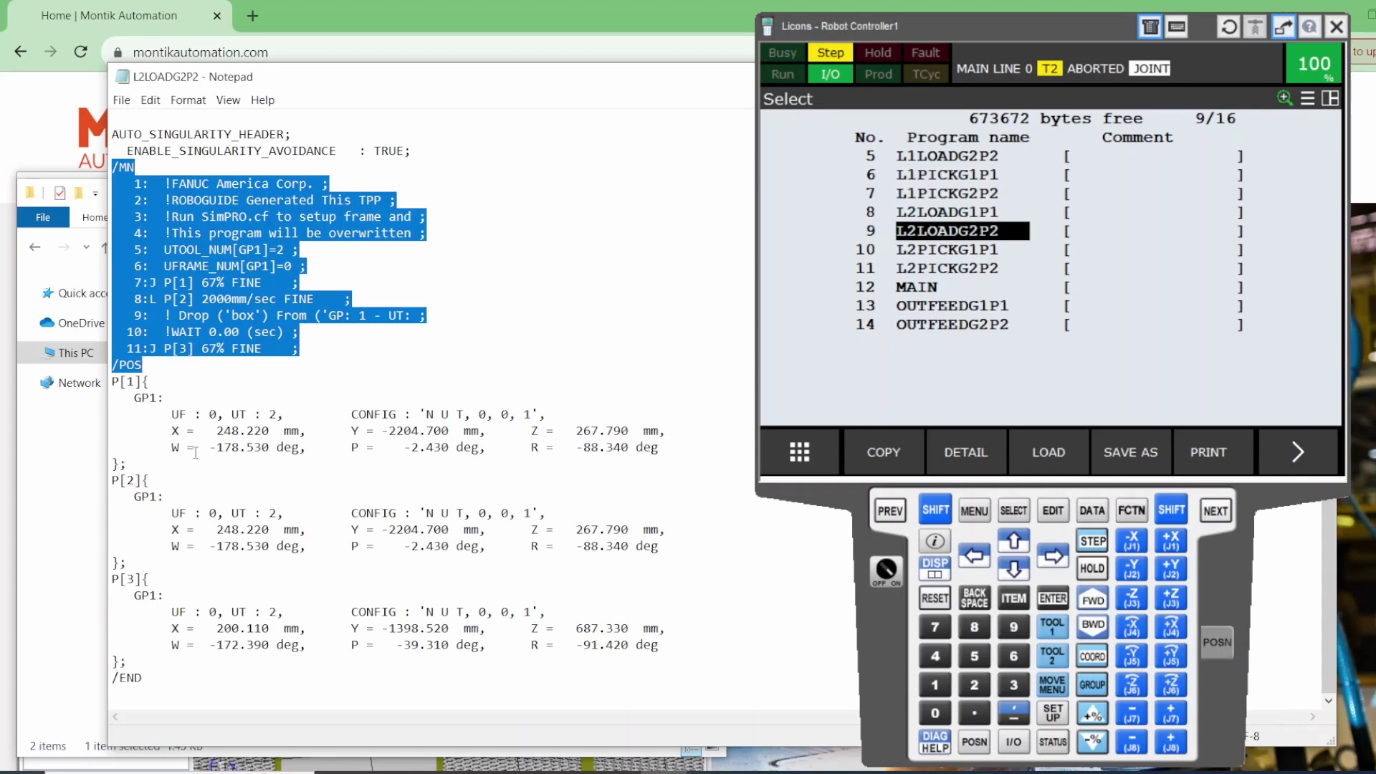
double_click(955, 231)
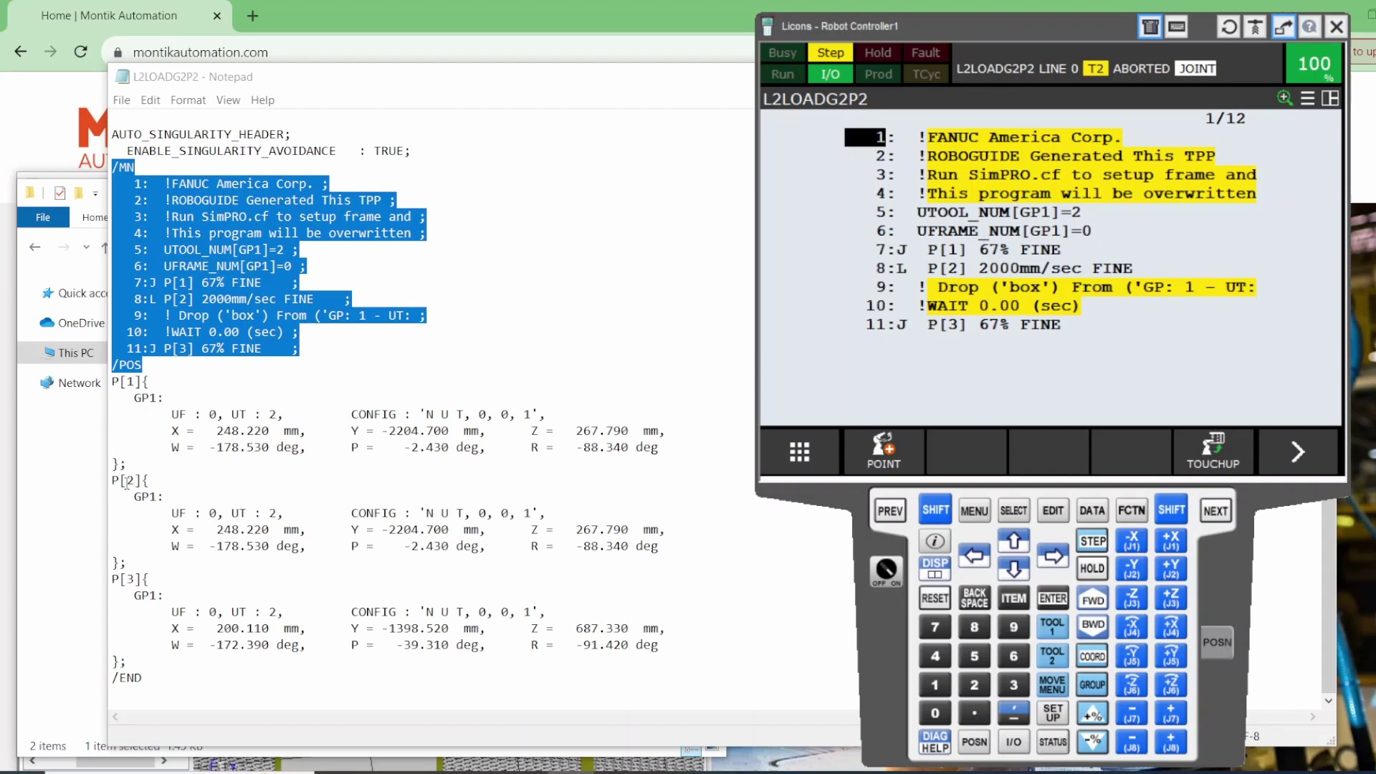
Highlight the P[1], P[2] and P[3] position records in Notepad against the pendant.
double_click(129, 382)
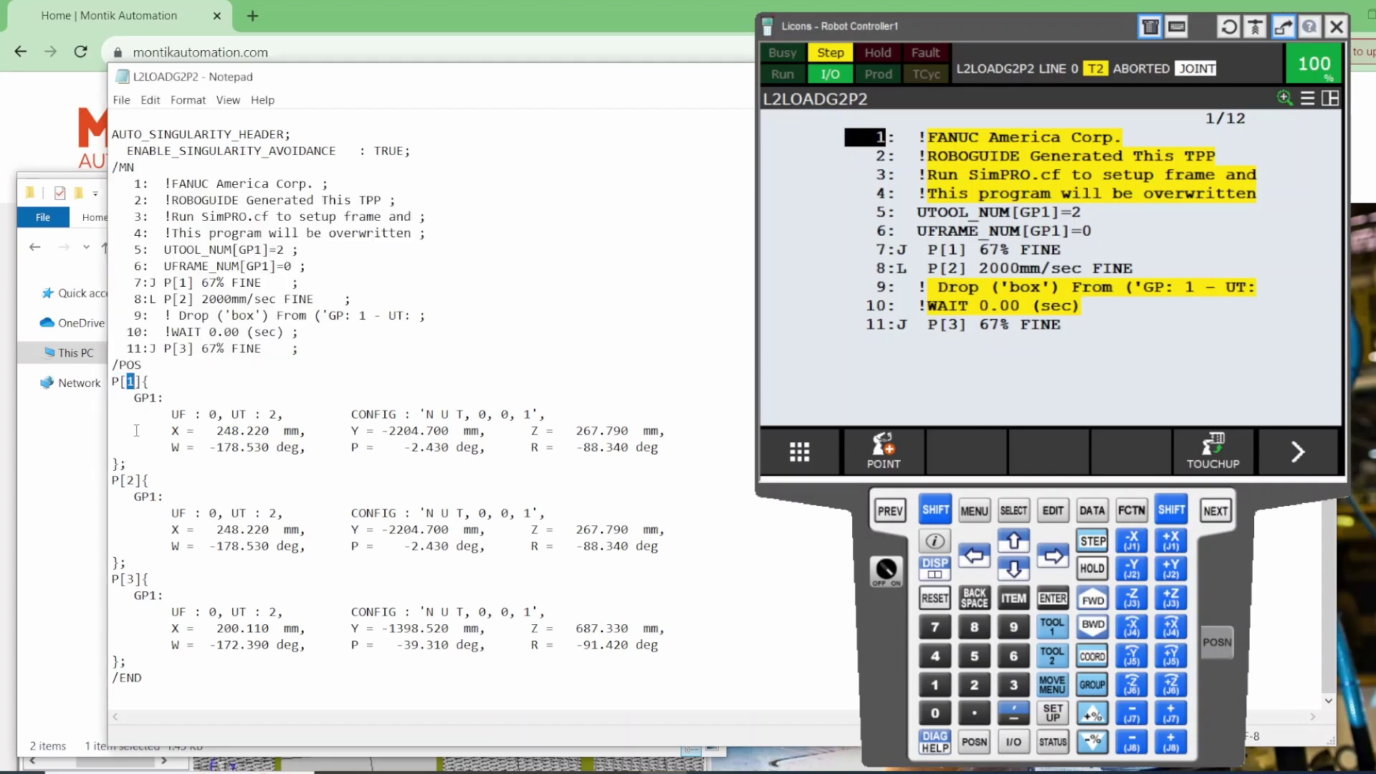
double_click(126, 494)
drag(119, 579, 165, 595)
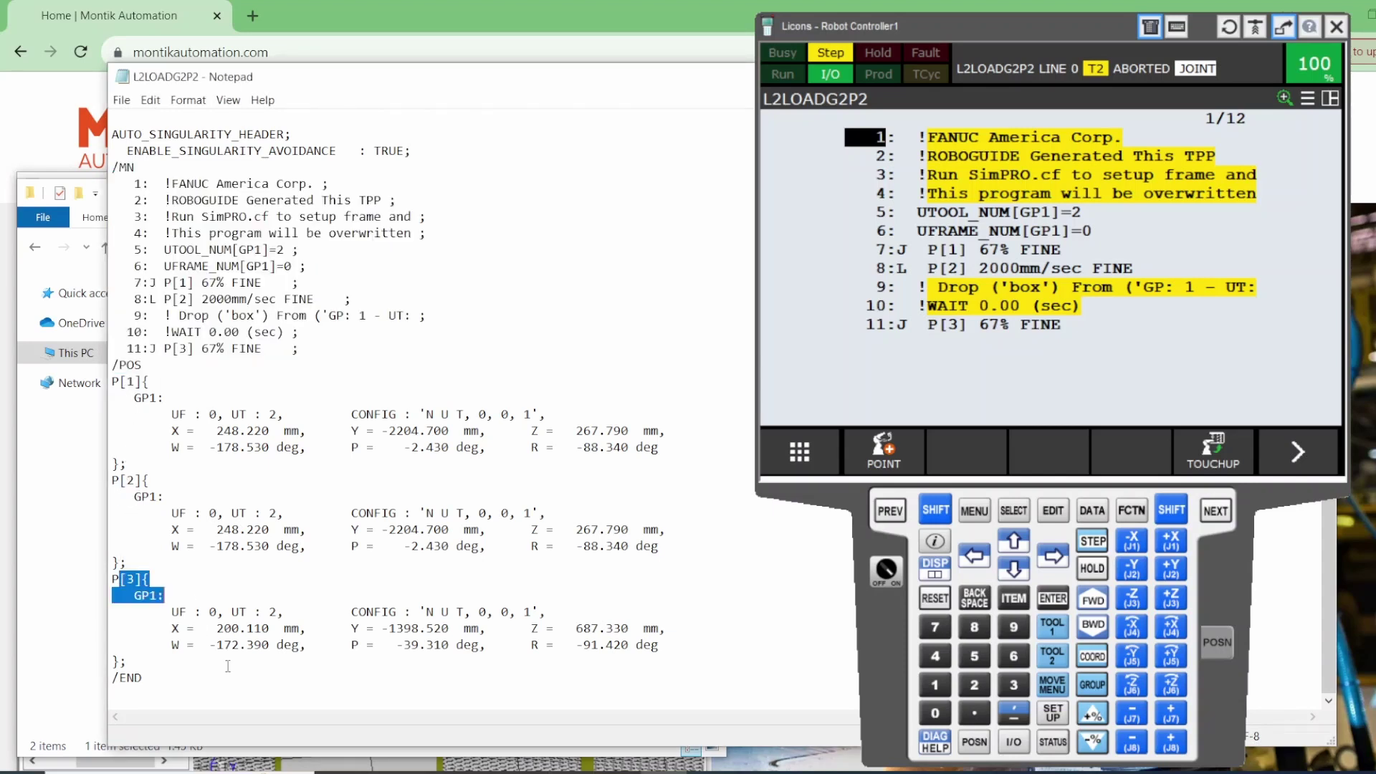